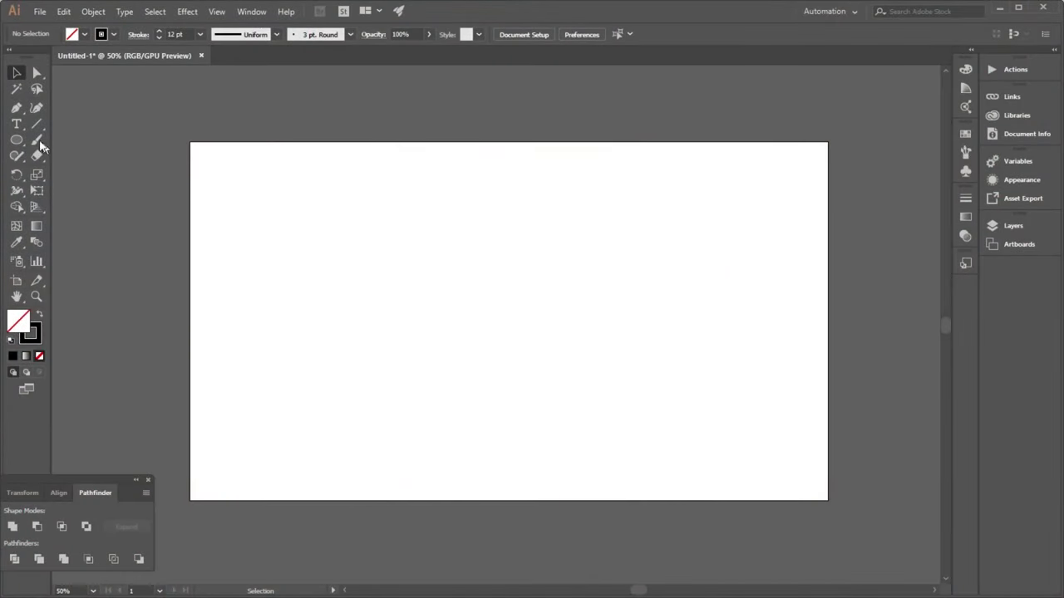
Switch to the Type tool, set to Quakiez Display at 72 pt.
{"action": "left_click", "coordinate": [18, 126]}
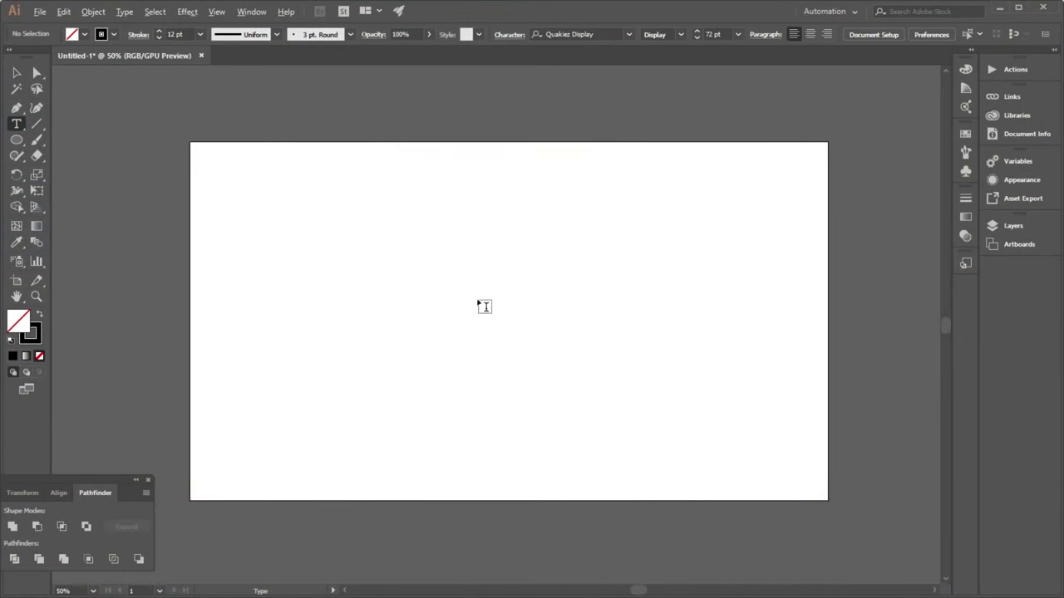
At 100% zoom, type a capital H on the artboard.
{"action": "key", "text": "ctrl+1"}
{"action": "left_click", "coordinate": [420, 270]}
{"action": "type", "text": "H"}
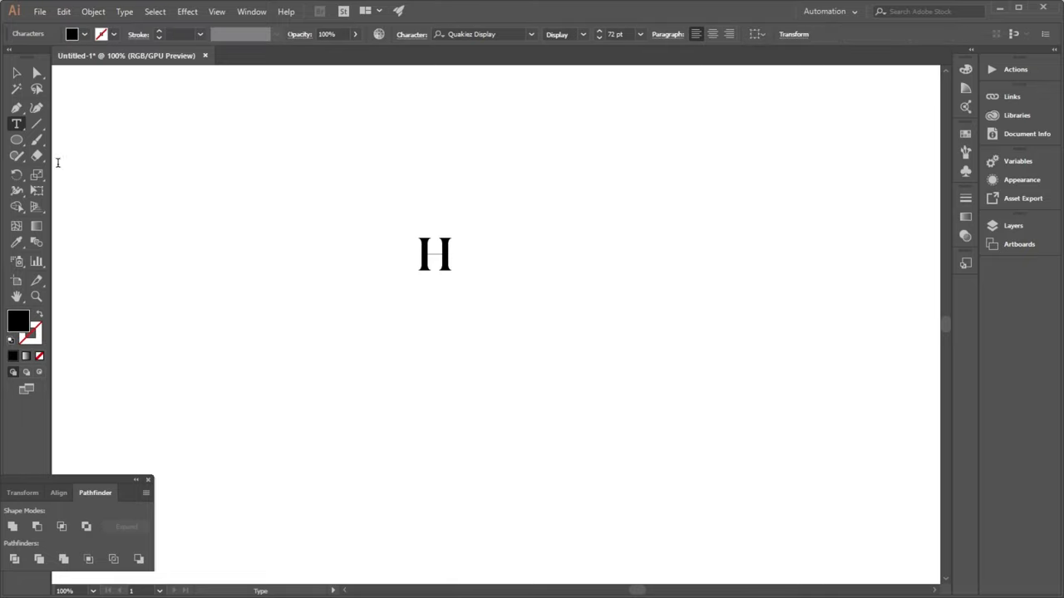
Scale the H up to about 608 pt and convert it to outlines.
{"action": "left_click", "coordinate": [17, 73]}
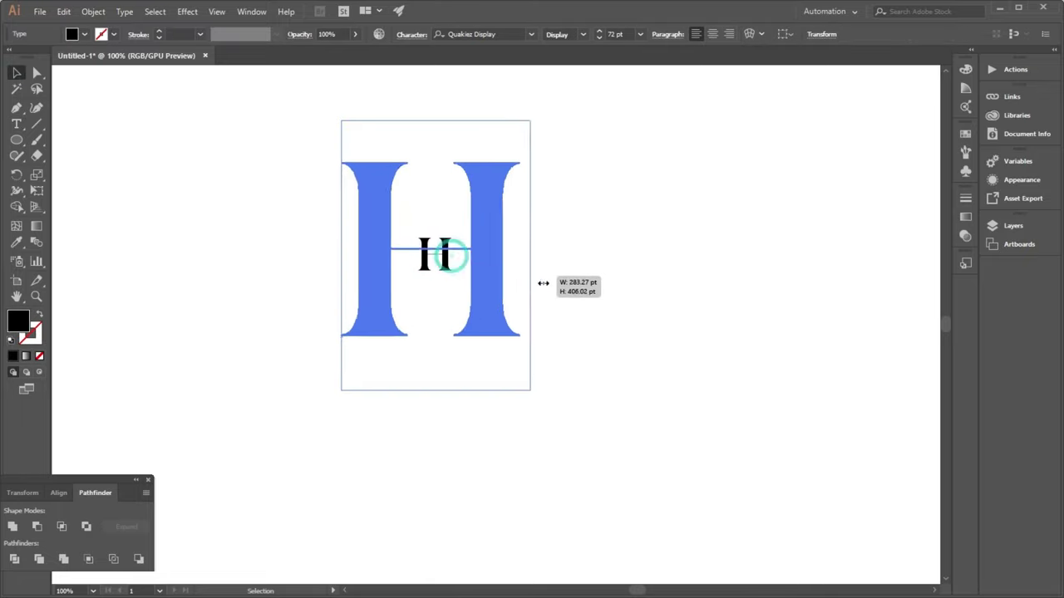
{"action": "left_click_drag", "start_coordinate": [453, 256], "coordinate": [515, 250]}
{"action": "right_click", "coordinate": [515, 250]}
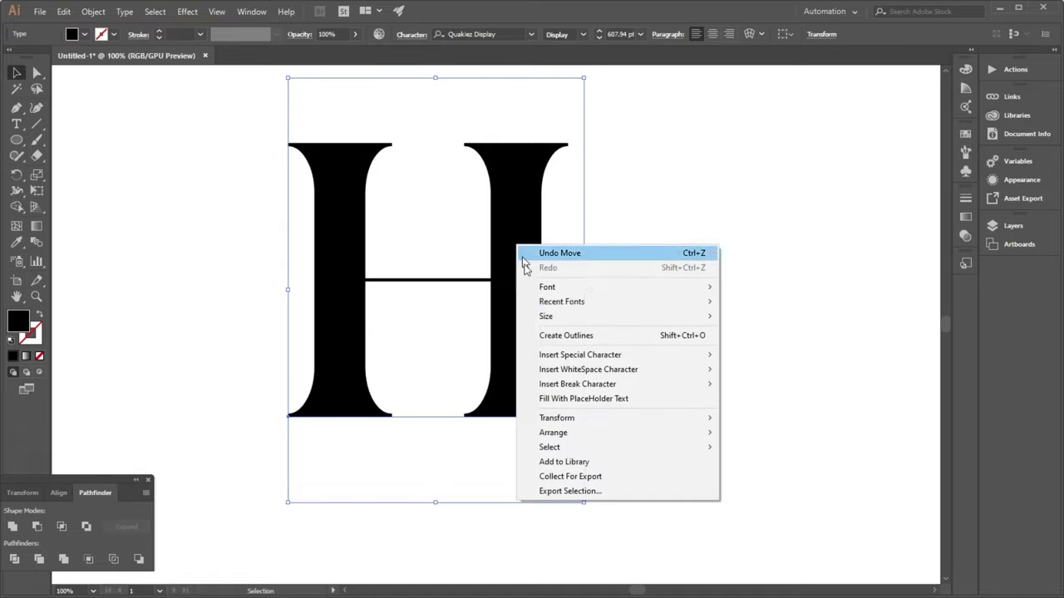
{"action": "left_click", "coordinate": [612, 336]}
{"action": "left_click", "coordinate": [662, 307]}
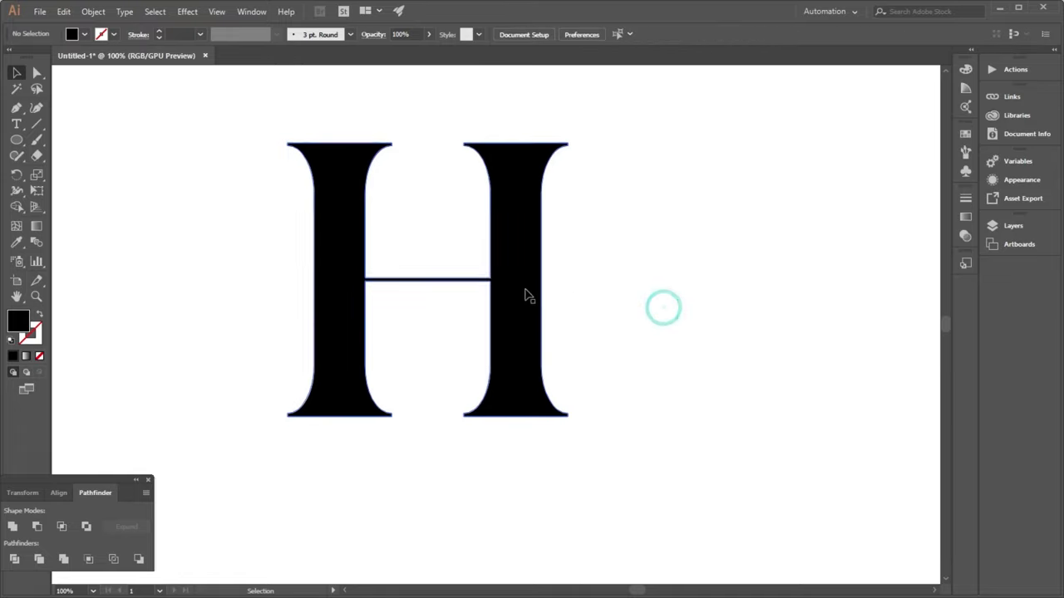
{"action": "left_click", "coordinate": [521, 289]}
Raise the lower counter's top anchors and apply Pathfinder Exclude to remove the crossbar.
{"action": "left_click", "coordinate": [39, 73]}
{"action": "scroll", "coordinate": [467, 268], "scroll_direction": "up", "scroll_amount": 1}
{"action": "scroll", "coordinate": [467, 268], "scroll_direction": "up", "scroll_amount": 2}
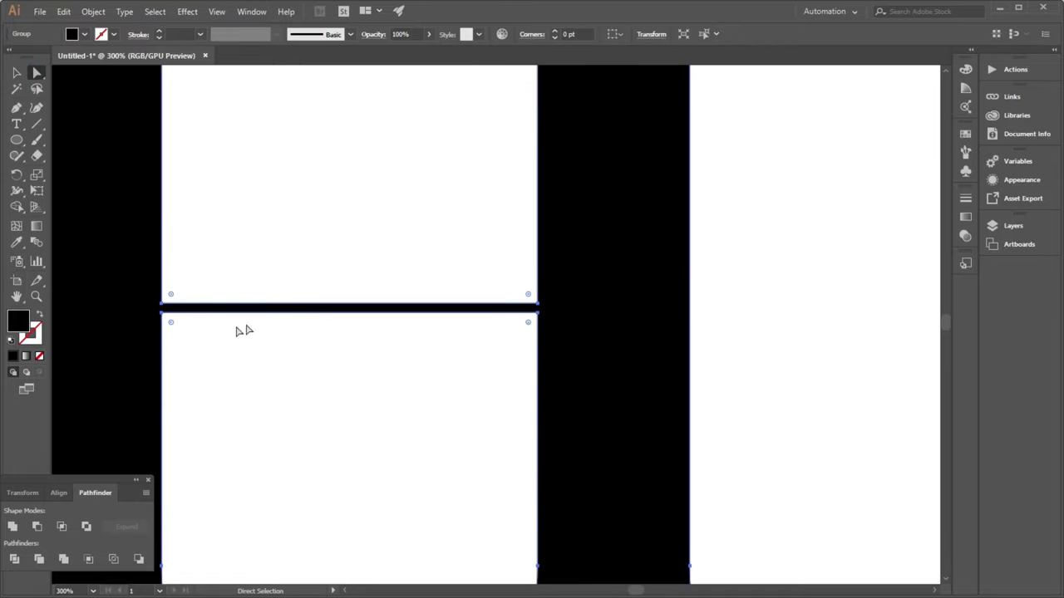
{"action": "left_click", "coordinate": [162, 313]}
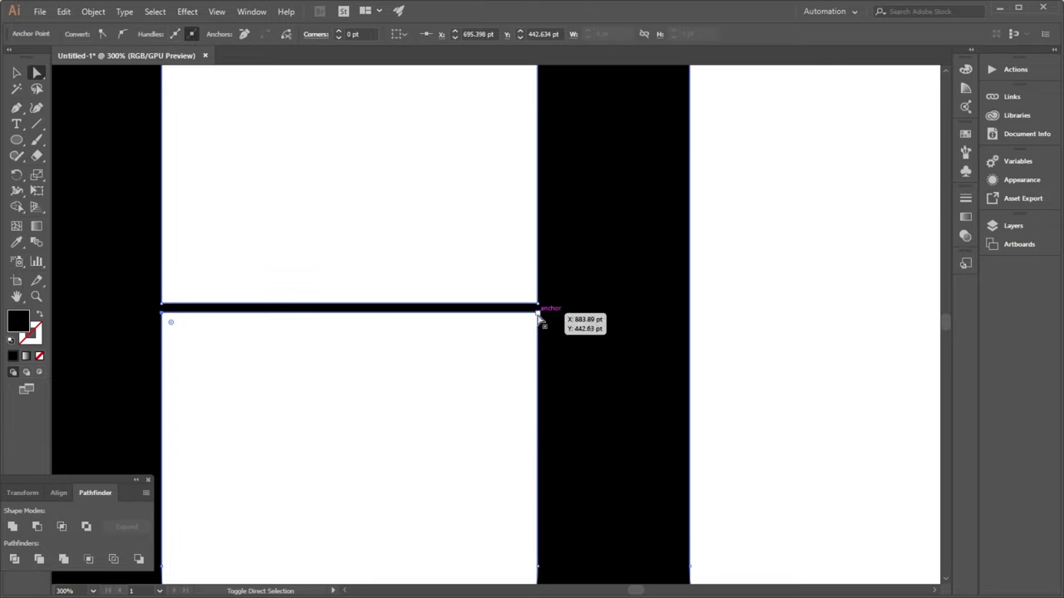
{"action": "left_click_drag", "start_coordinate": [538, 317], "coordinate": [539, 303]}
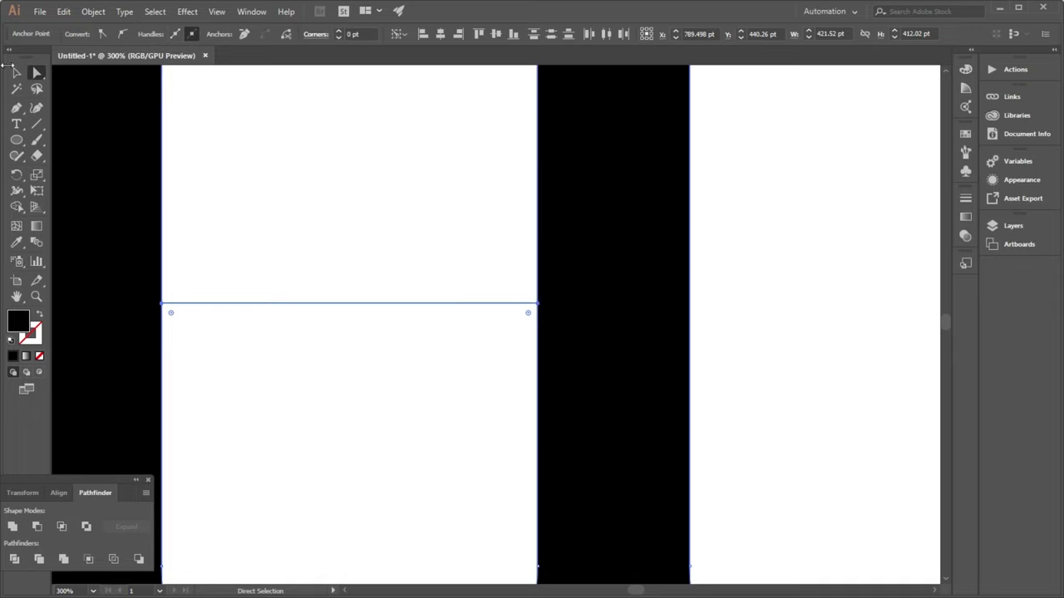
{"action": "left_click", "coordinate": [16, 73]}
{"action": "left_click", "coordinate": [87, 526]}
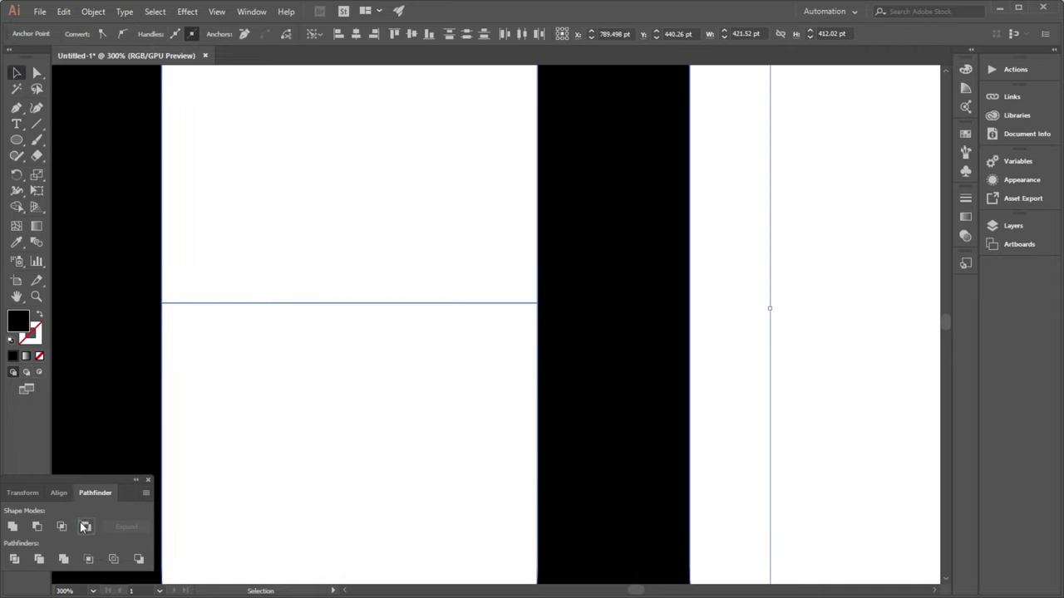
Ungroup the letter pieces and nudge the right stem toward the left one.
{"action": "key", "text": "ctrl+1"}
{"action": "right_click", "coordinate": [445, 359]}
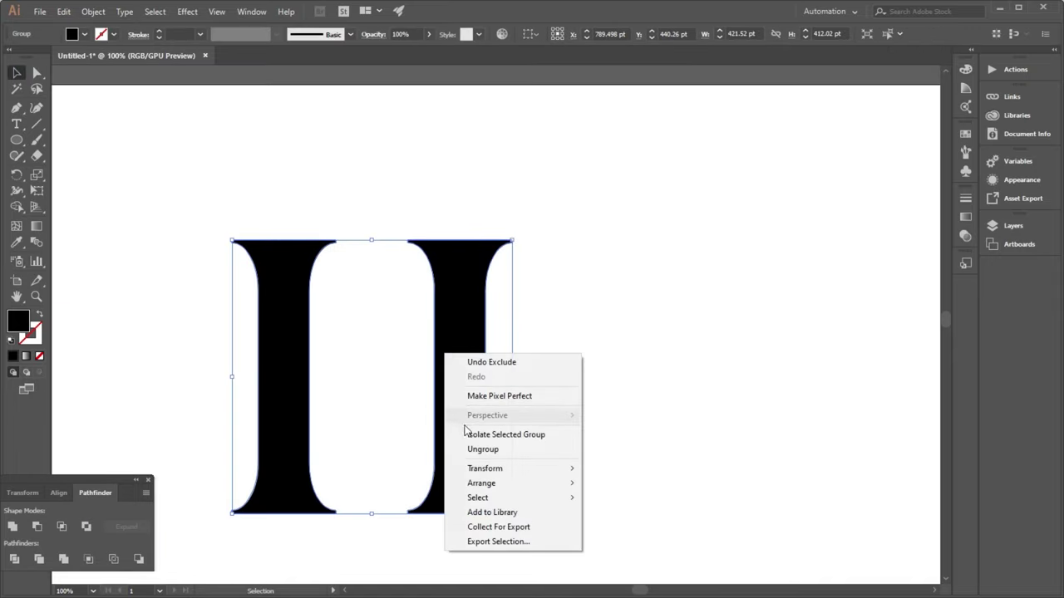
{"action": "left_click", "coordinate": [477, 446]}
{"action": "left_click", "coordinate": [591, 407]}
{"action": "left_click", "coordinate": [475, 378]}
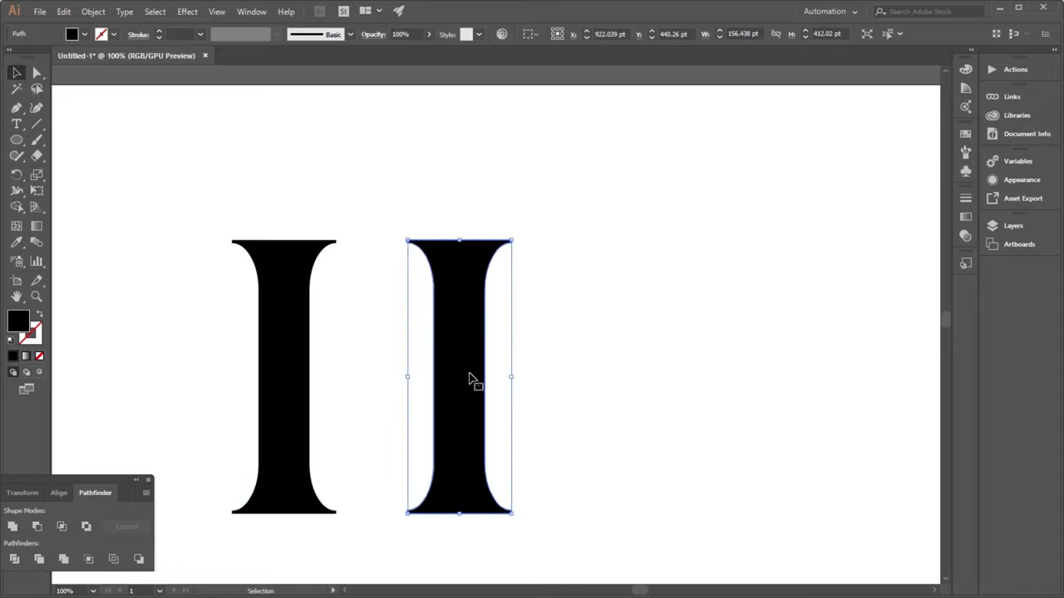
{"action": "key", "text": "Left"}
{"action": "key", "text": "Left"}
{"action": "key", "text": "Left"}
{"action": "key", "text": "Left"}
{"action": "key", "text": "Left"}
{"action": "key", "text": "Left"}
{"action": "key", "text": "Left"}
{"action": "key", "text": "Left"}
{"action": "key", "text": "Left"}
Group both stems and move the pair up and to the right.
{"action": "left_click_drag", "start_coordinate": [572, 463], "coordinate": [249, 350]}
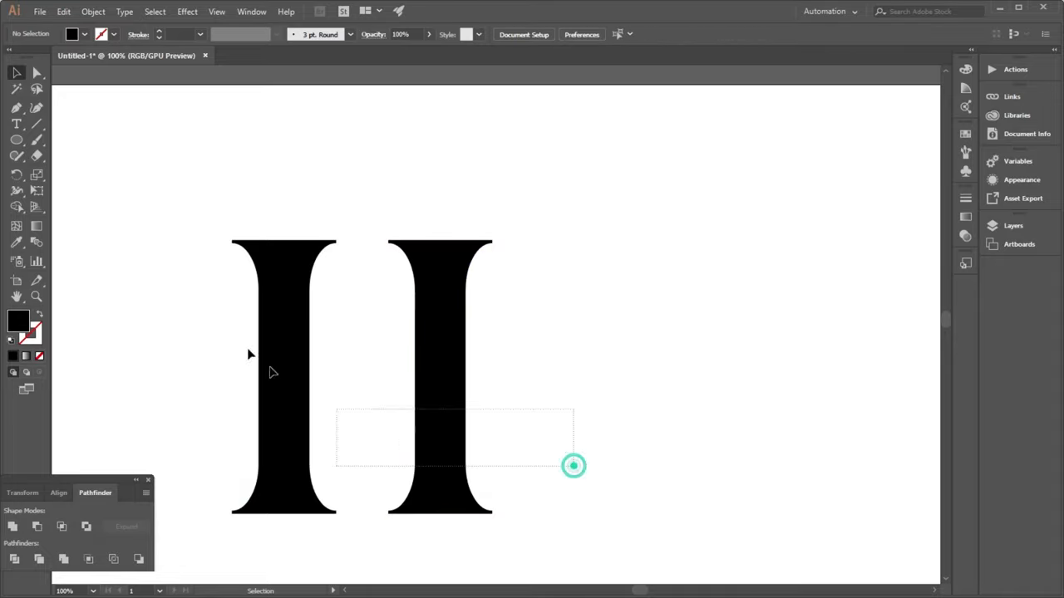
{"action": "right_click", "coordinate": [296, 259]}
{"action": "left_click", "coordinate": [316, 340]}
{"action": "left_click", "coordinate": [634, 314]}
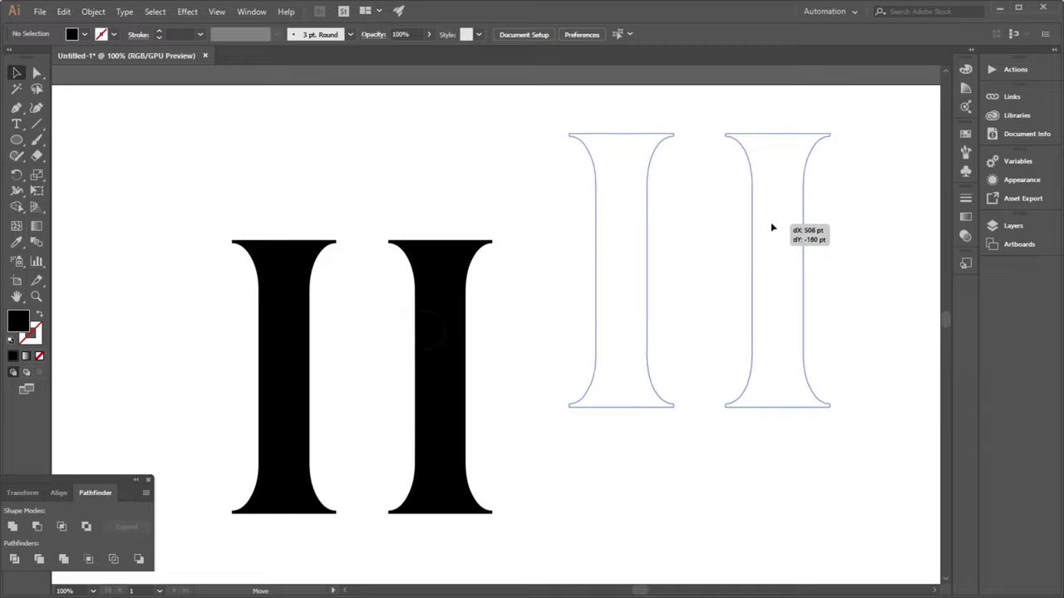
{"action": "left_click_drag", "start_coordinate": [424, 337], "coordinate": [782, 223]}
{"action": "left_click", "coordinate": [430, 285]}
{"action": "key", "text": "ctrl+minus"}
{"action": "scroll", "coordinate": [438, 284], "scroll_direction": "down", "scroll_amount": 1}
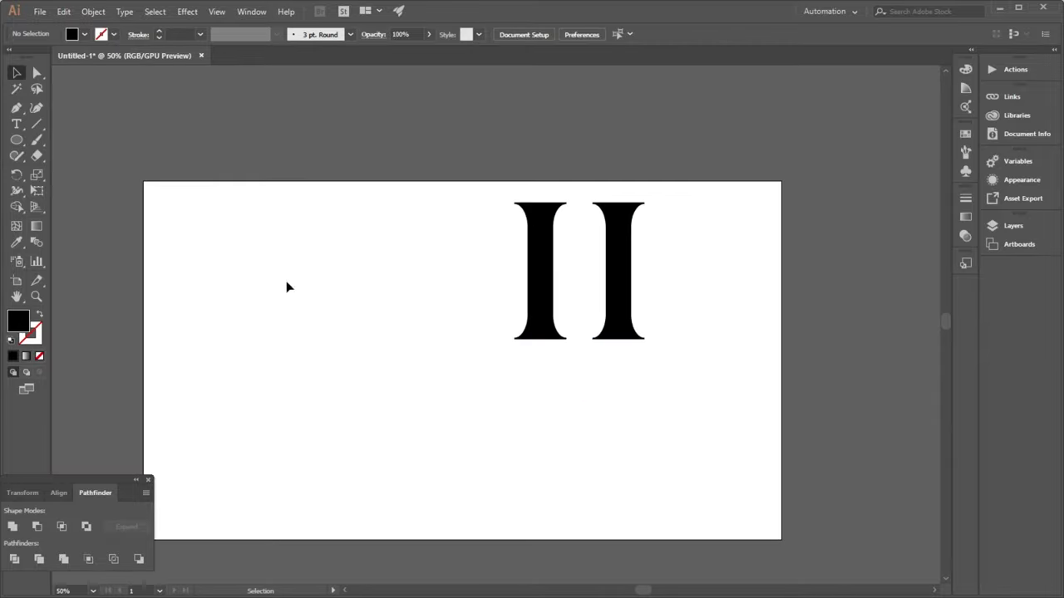
Draw an S-shaped curve with the Pen tool on the left of the artboard.
{"action": "scroll", "coordinate": [241, 373], "scroll_direction": "up", "scroll_amount": 1}
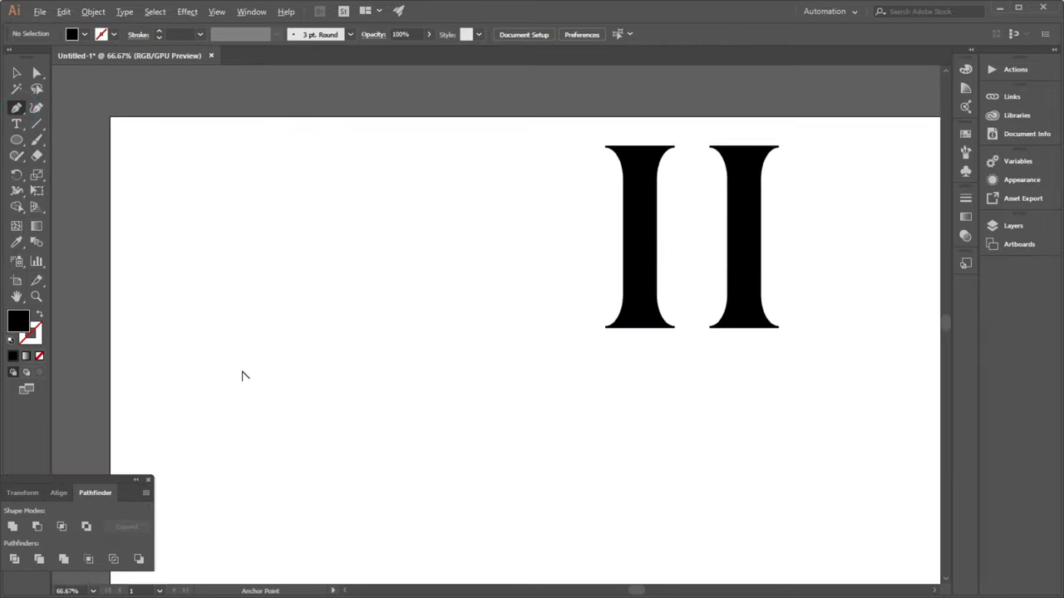
{"action": "scroll", "coordinate": [238, 339], "scroll_direction": "up", "scroll_amount": 1}
{"action": "left_click", "coordinate": [238, 338]}
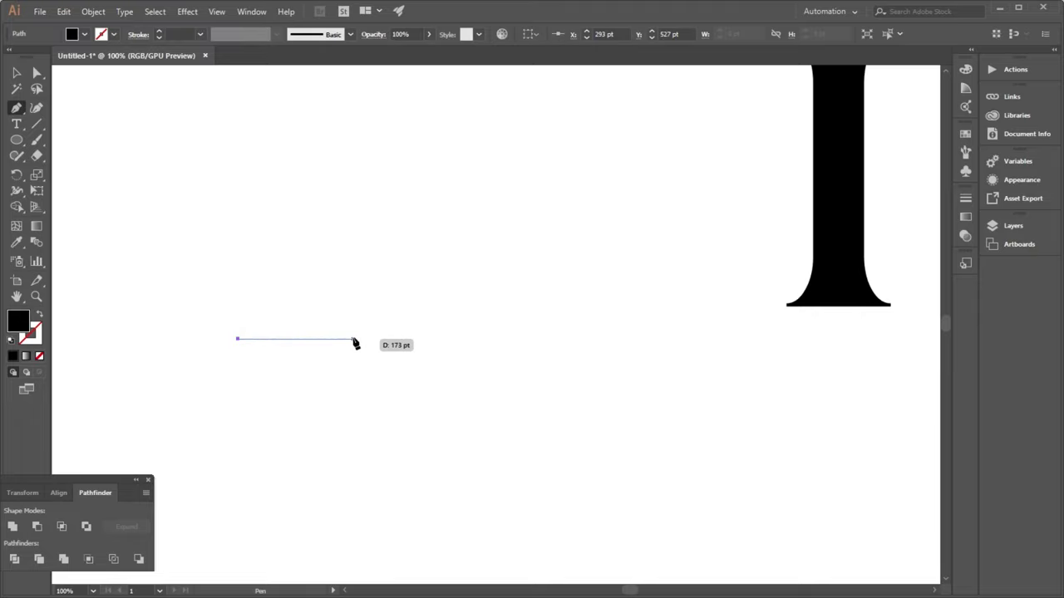
{"action": "left_click_drag", "start_coordinate": [352, 338], "coordinate": [434, 375]}
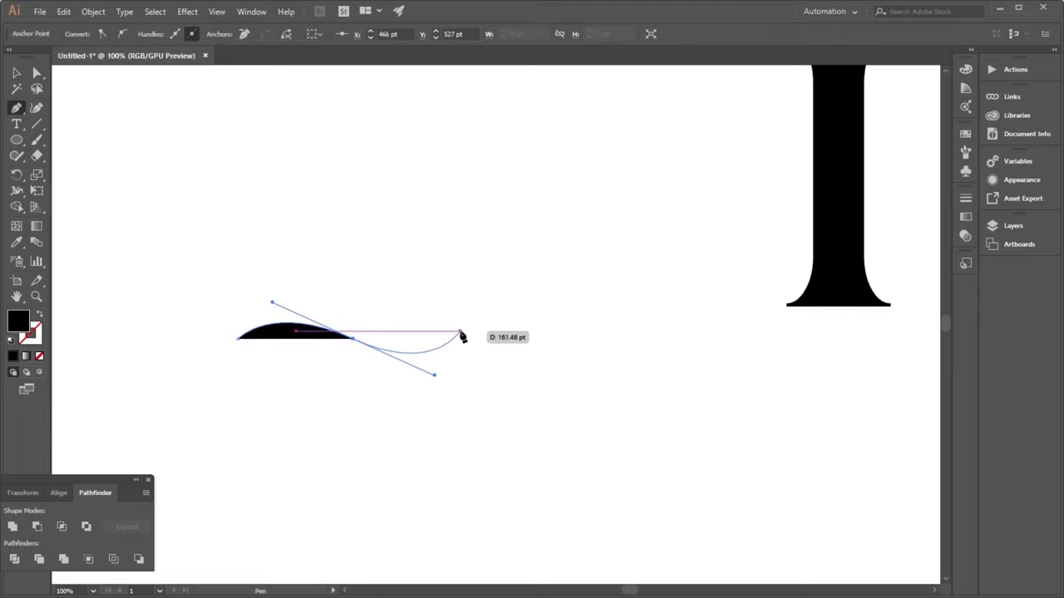
{"action": "left_click_drag", "start_coordinate": [462, 336], "coordinate": [73, 213]}
{"action": "key", "text": "v"}
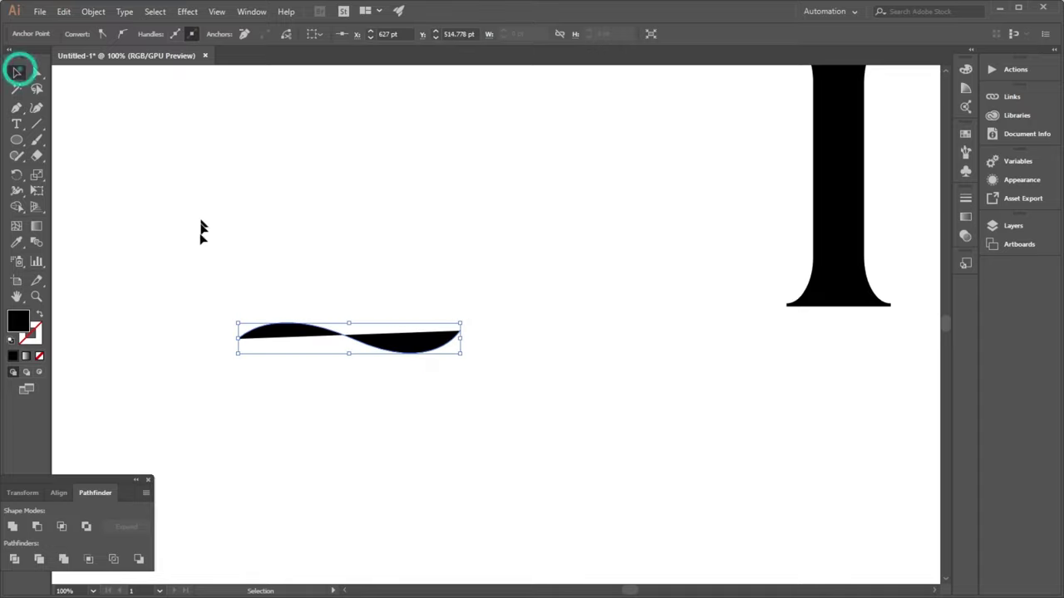
Swap the curve's fill to stroke and give it a 17 pt elliptical width profile.
{"action": "left_click", "coordinate": [40, 315]}
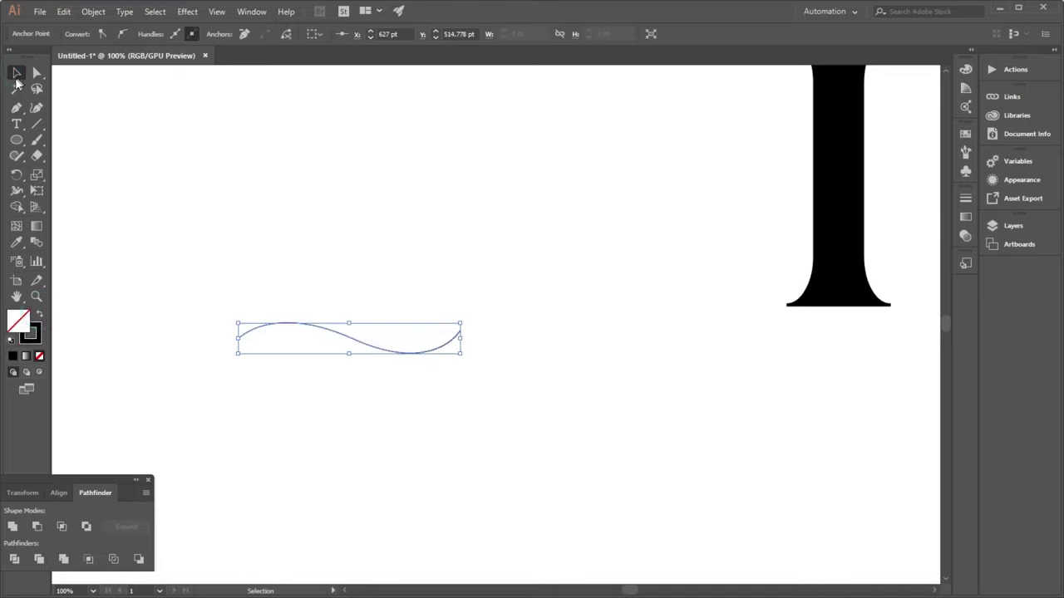
{"action": "left_click", "coordinate": [191, 142]}
{"action": "left_click_drag", "start_coordinate": [171, 207], "coordinate": [441, 383]}
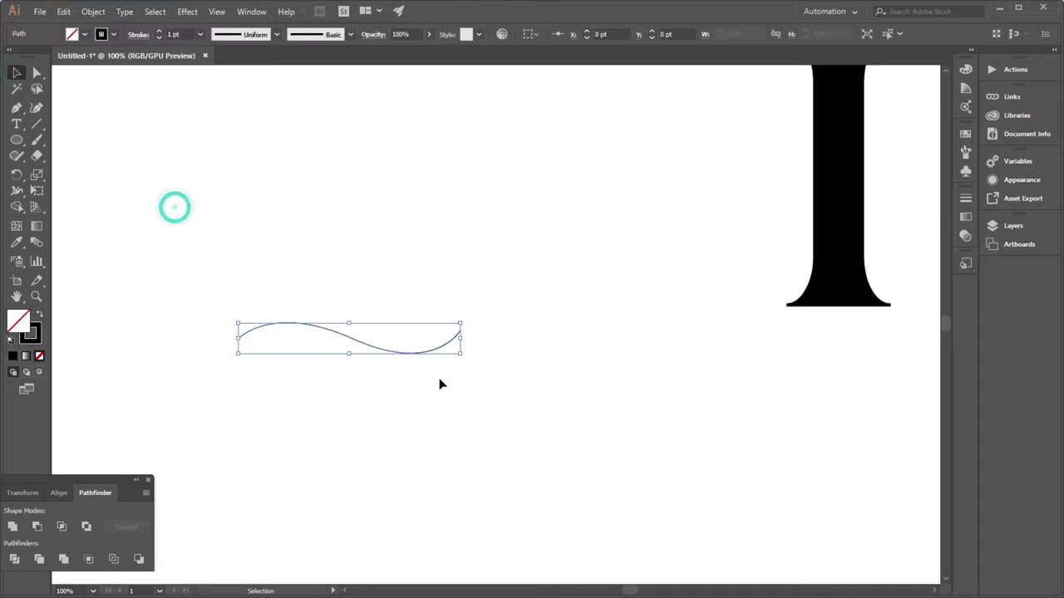
{"action": "left_click", "coordinate": [160, 32]}
{"action": "left_click", "coordinate": [160, 32]}
{"action": "left_click", "coordinate": [159, 31]}
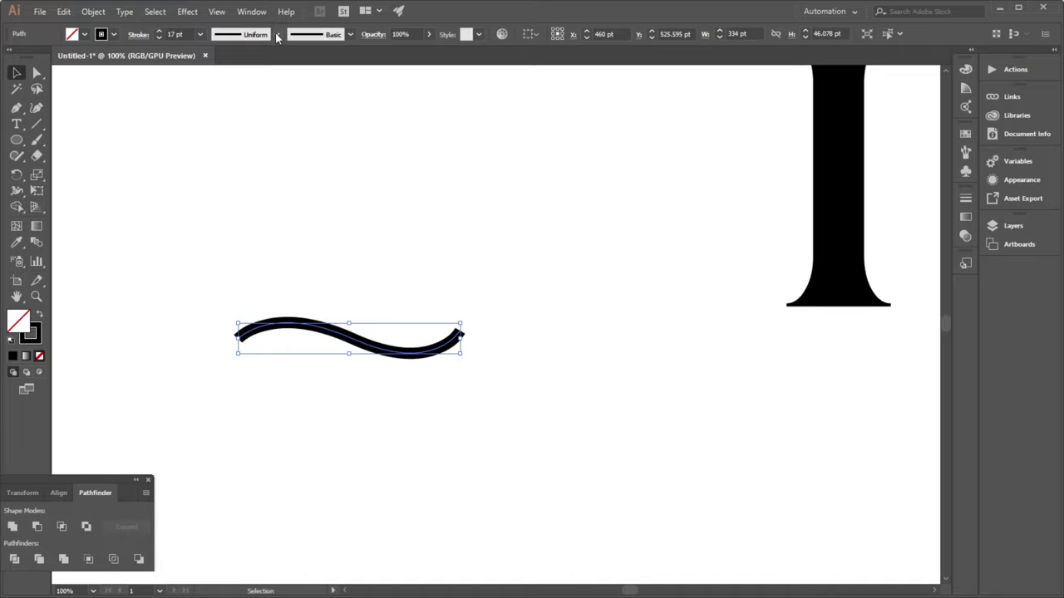
{"action": "left_click", "coordinate": [278, 35]}
{"action": "left_click", "coordinate": [238, 74]}
Try stretching the swoosh wider, then undo the change.
{"action": "left_click", "coordinate": [278, 221]}
{"action": "left_click", "coordinate": [370, 352]}
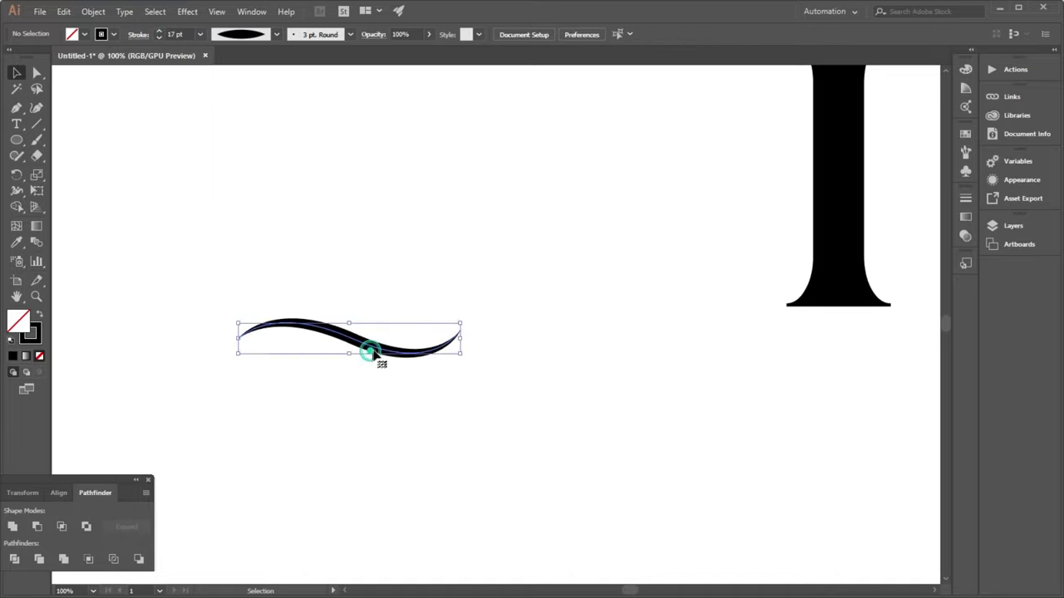
{"action": "left_click_drag", "start_coordinate": [461, 339], "coordinate": [500, 349]}
{"action": "key", "text": "a"}
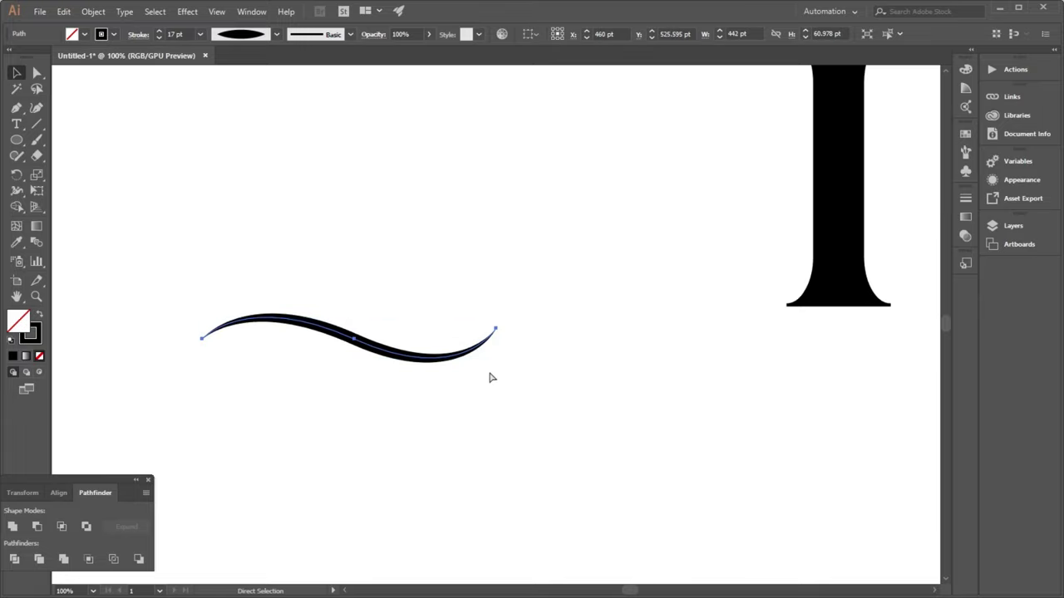
{"action": "key", "text": "v"}
{"action": "key", "text": "ctrl+z"}
Move the stem pair down-left and tilt the swoosh counter-clockwise.
{"action": "key", "text": "ctrl+minus"}
{"action": "left_click_drag", "start_coordinate": [637, 261], "coordinate": [491, 401]}
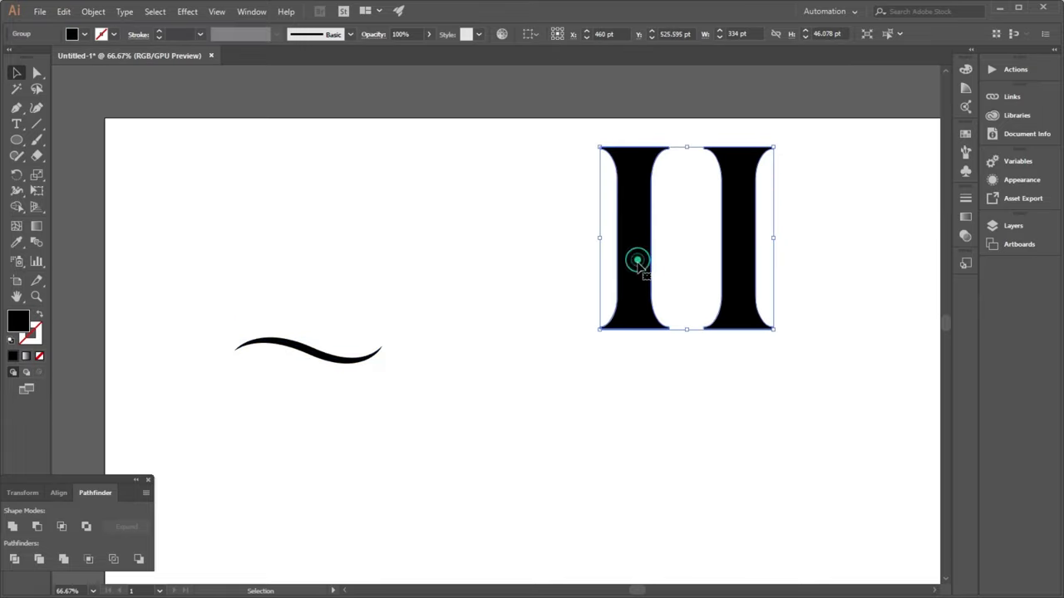
{"action": "left_click", "coordinate": [343, 369]}
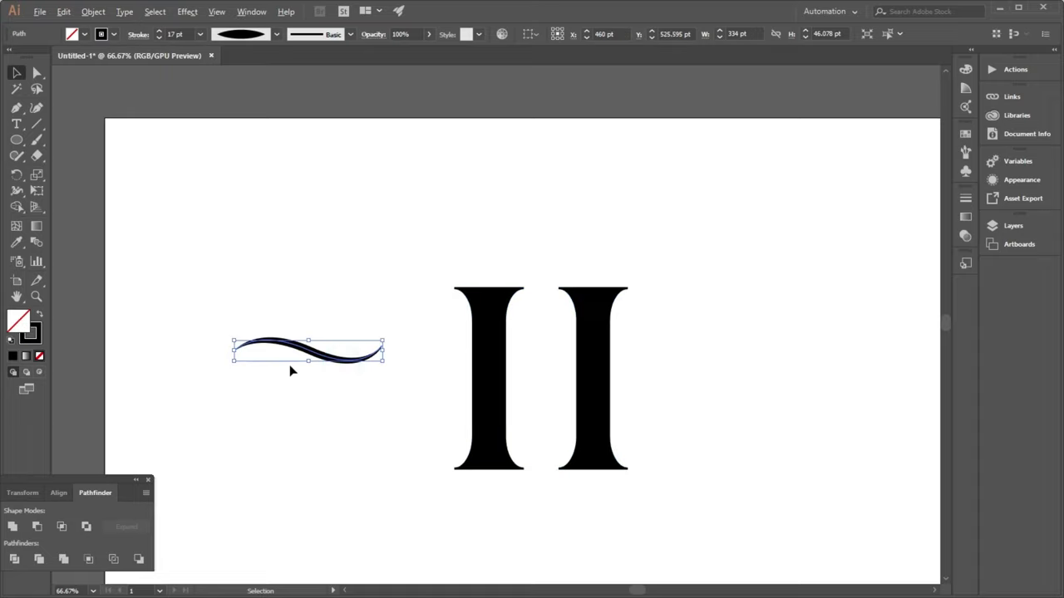
{"action": "key", "text": "ctrl+plus"}
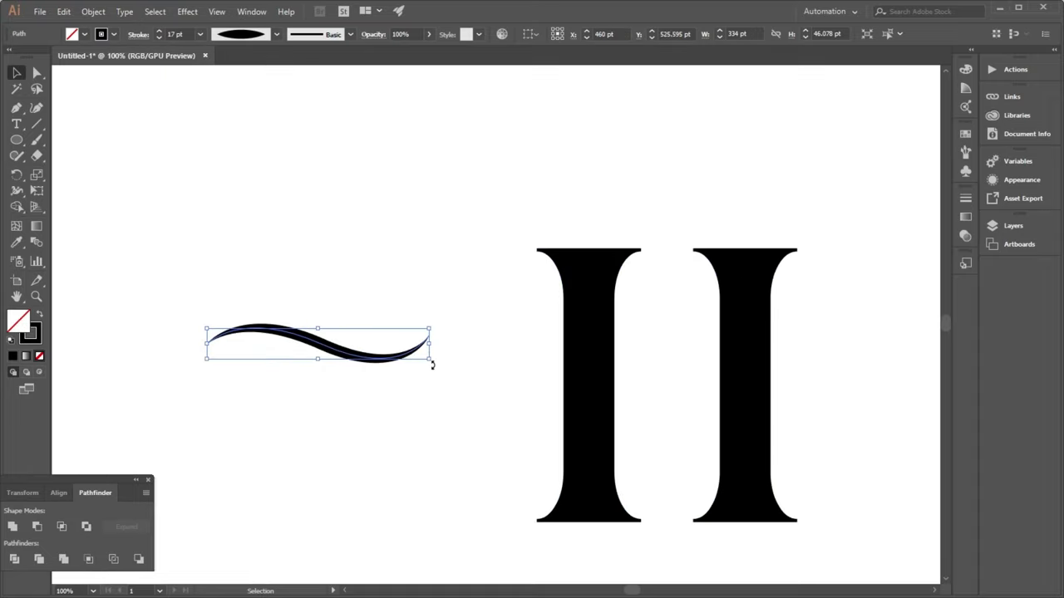
{"action": "left_click_drag", "start_coordinate": [432, 364], "coordinate": [443, 327]}
Alt-drag copies below the swoosh to stack three, then select all three.
{"action": "left_click", "coordinate": [427, 358]}
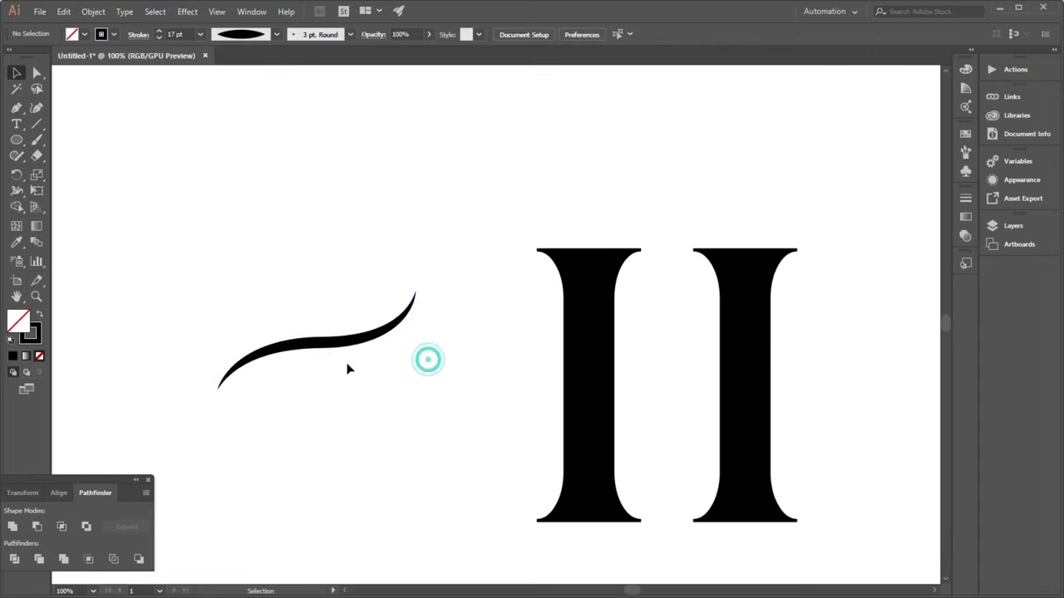
{"action": "left_click_drag", "start_coordinate": [324, 352], "coordinate": [331, 402], "text": "alt"}
{"action": "left_click", "coordinate": [327, 414]}
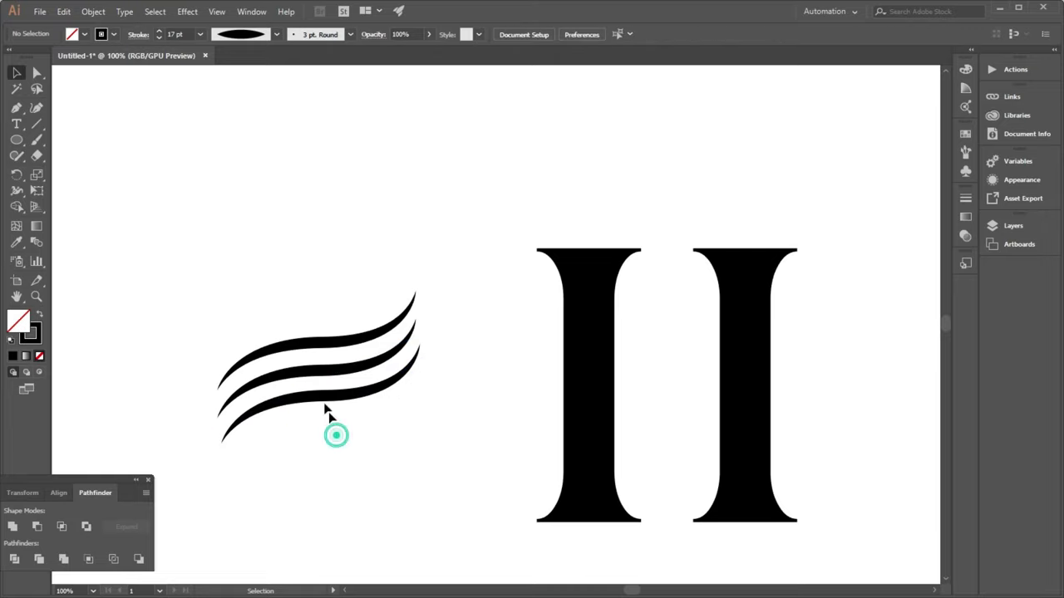
{"action": "left_click_drag", "start_coordinate": [261, 308], "coordinate": [368, 444]}
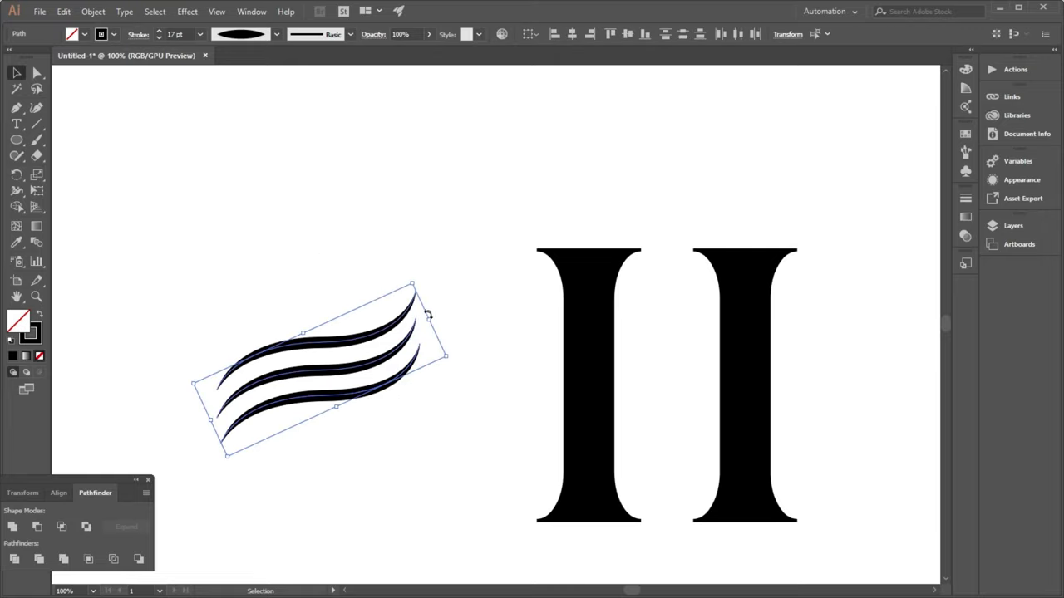
Tilt the three swooshes, move them onto the H and enlarge them across it.
{"action": "left_click_drag", "start_coordinate": [428, 314], "coordinate": [482, 280]}
{"action": "key", "text": "ctrl+minus"}
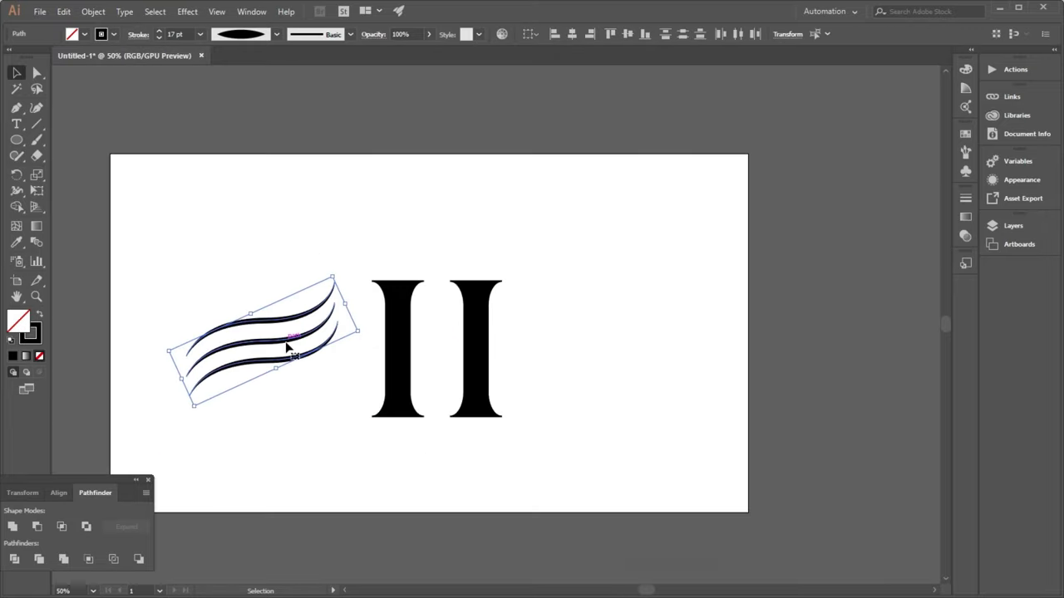
{"action": "left_click_drag", "start_coordinate": [287, 348], "coordinate": [455, 349]}
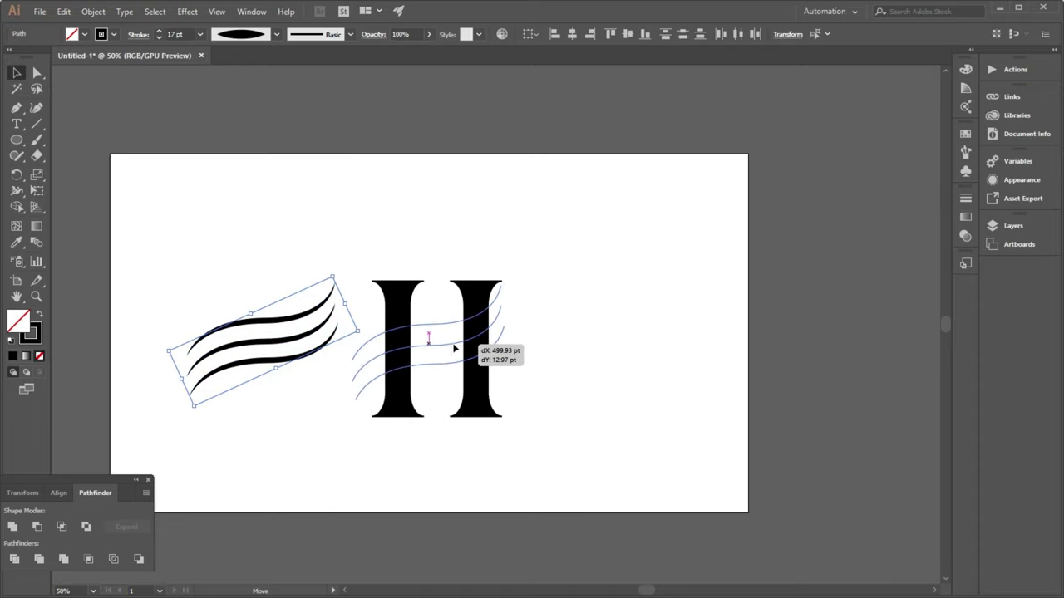
{"action": "scroll", "coordinate": [433, 352], "scroll_direction": "up", "scroll_amount": 2}
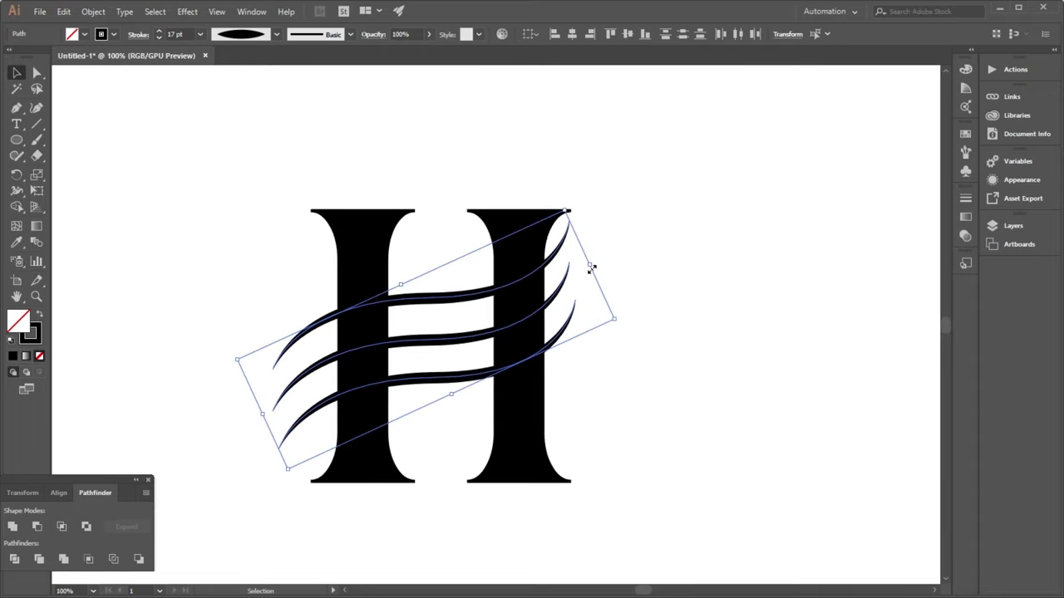
{"action": "left_click_drag", "start_coordinate": [590, 268], "coordinate": [654, 257]}
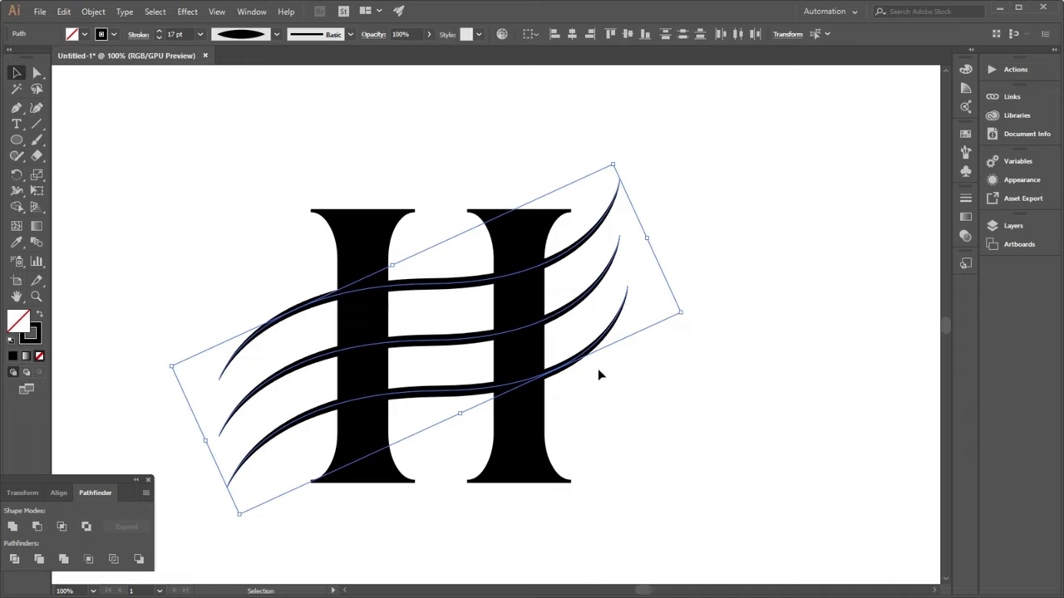
Raise the swooshes' stroke to 32 pt, then rotate and reposition them over the H.
{"action": "left_click", "coordinate": [161, 32]}
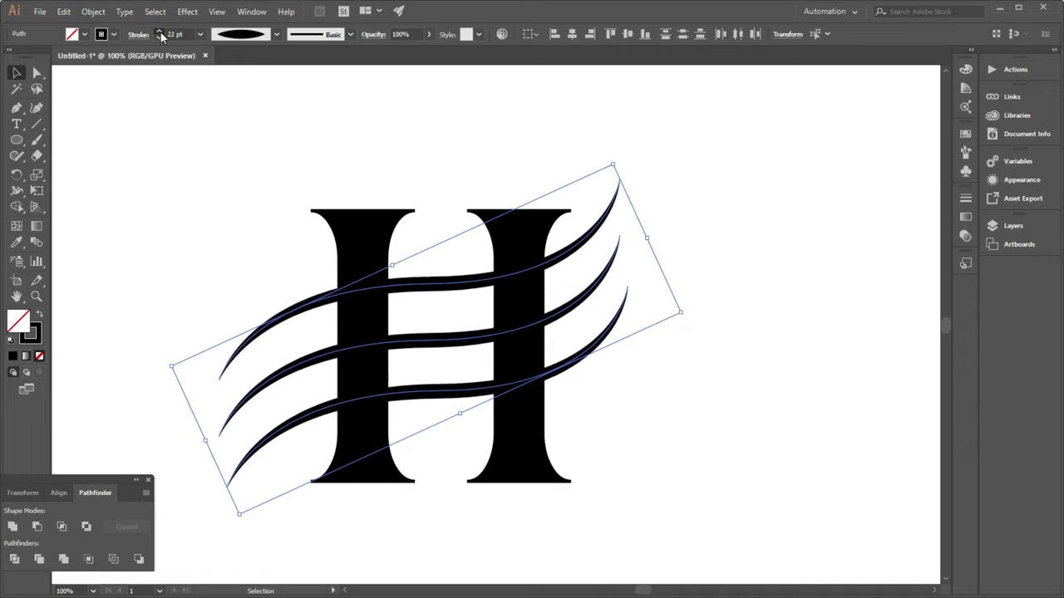
{"action": "left_click", "coordinate": [161, 31]}
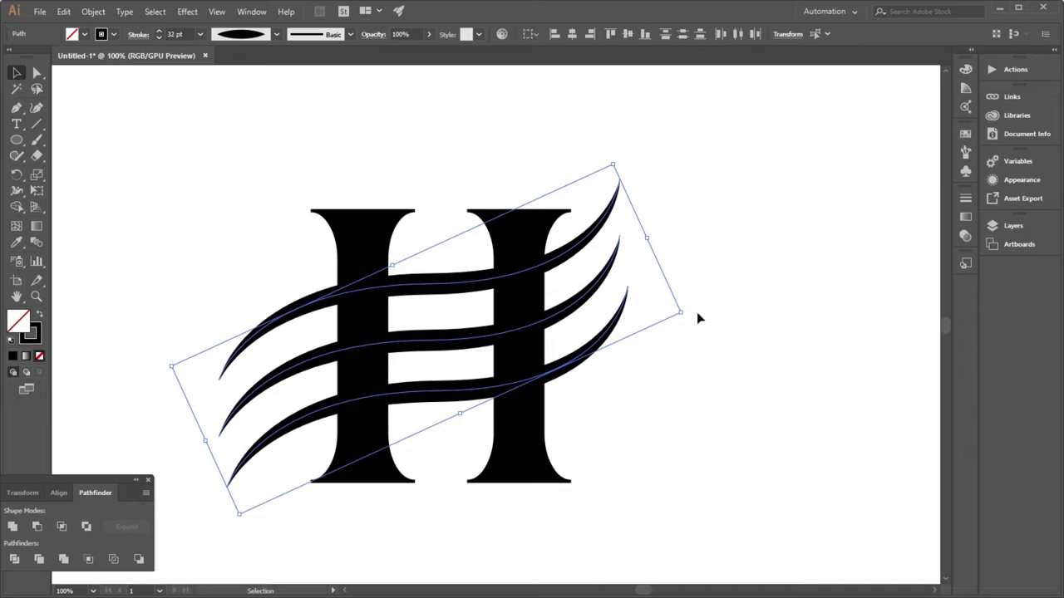
{"action": "left_click_drag", "start_coordinate": [685, 314], "coordinate": [688, 288]}
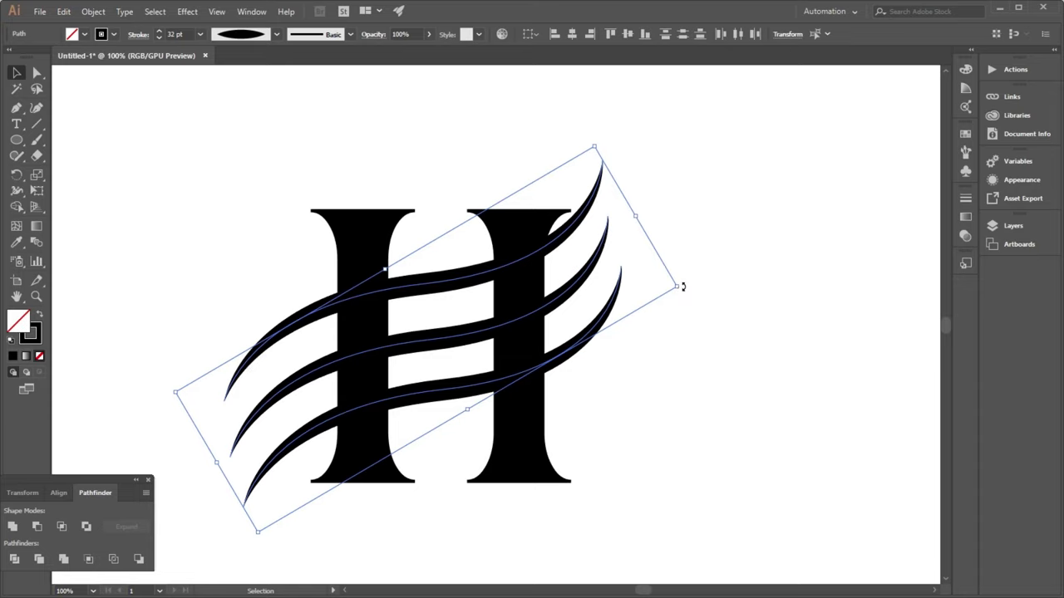
{"action": "mouse_move", "coordinate": [458, 386]}
{"action": "left_mouse_down"}
{"action": "mouse_move", "coordinate": [479, 386]}
{"action": "mouse_move", "coordinate": [482, 368]}
{"action": "left_mouse_up"}
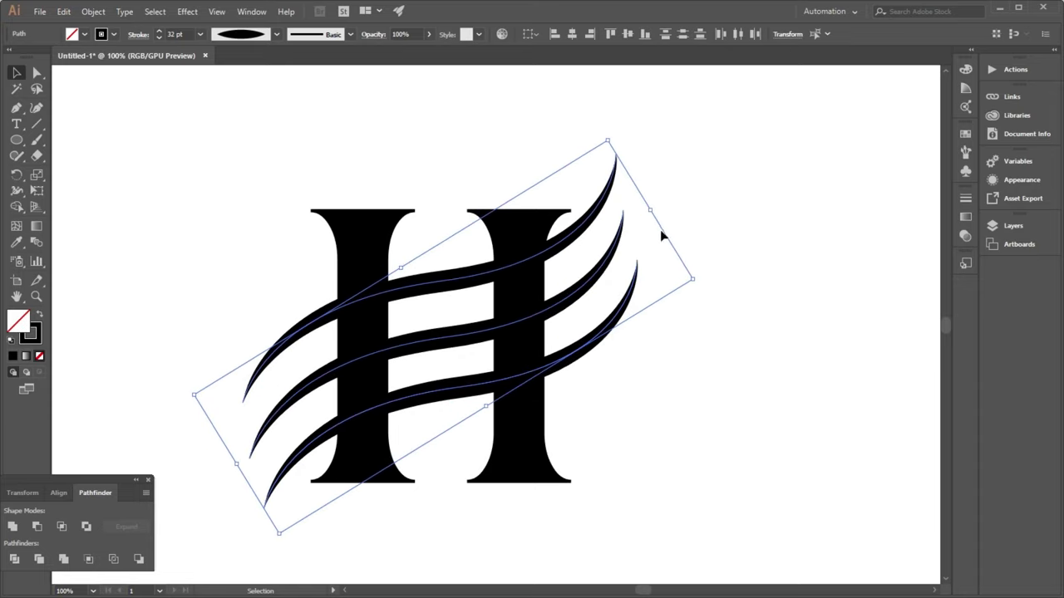
{"action": "left_click_drag", "start_coordinate": [661, 237], "coordinate": [682, 202]}
{"action": "left_click", "coordinate": [704, 349]}
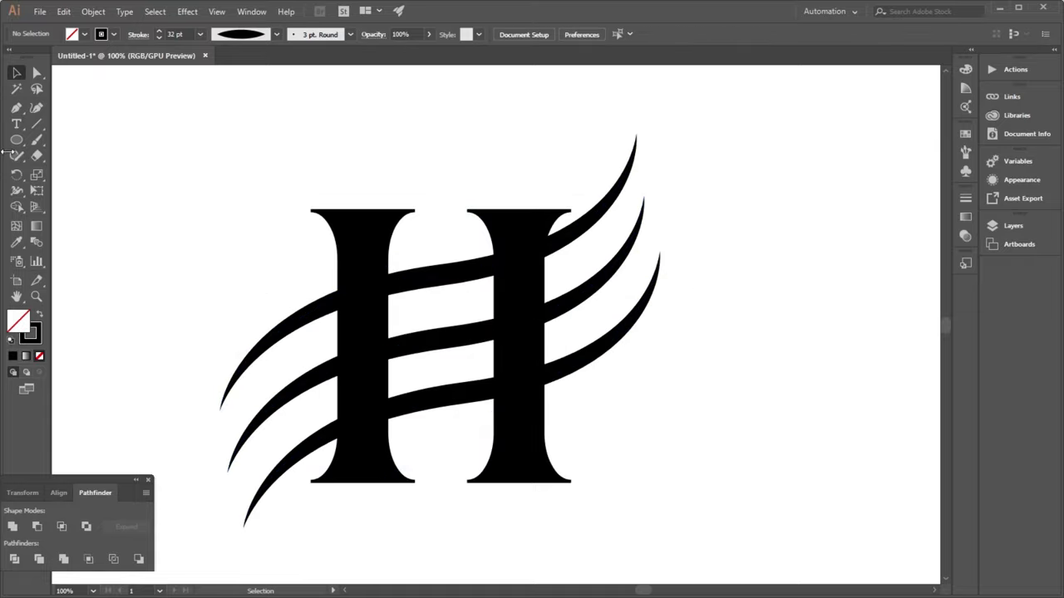
Draw a 606 pt circle around the H with a 17 pt black stroke.
{"action": "left_click_drag", "start_coordinate": [14, 143], "coordinate": [75, 172]}
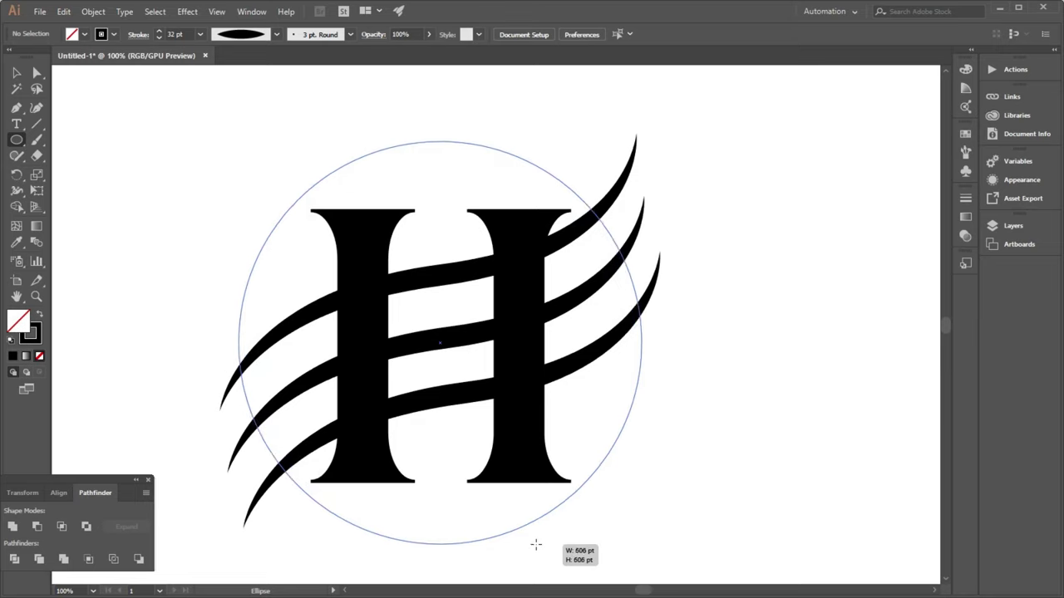
{"action": "left_click_drag", "start_coordinate": [440, 342], "coordinate": [537, 544]}
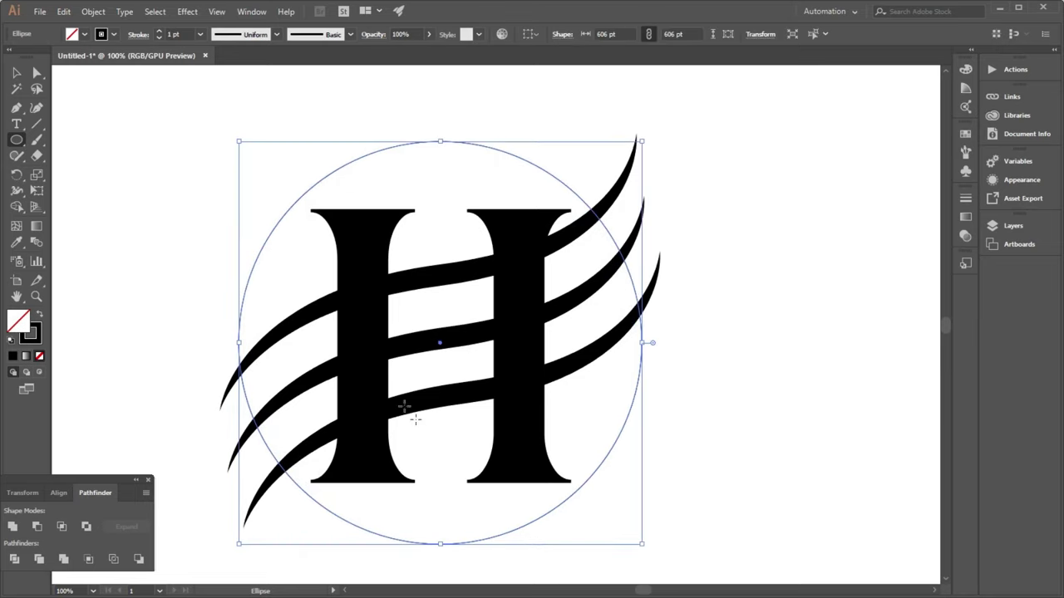
{"action": "left_click", "coordinate": [161, 35]}
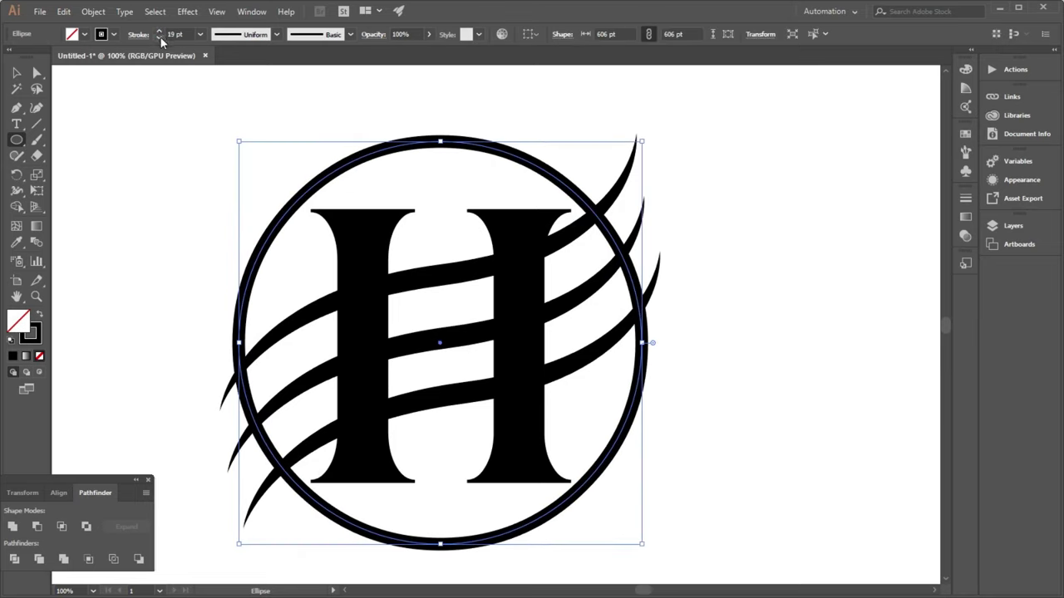
{"action": "left_click", "coordinate": [158, 38]}
{"action": "left_click", "coordinate": [159, 38]}
{"action": "left_click", "coordinate": [17, 73]}
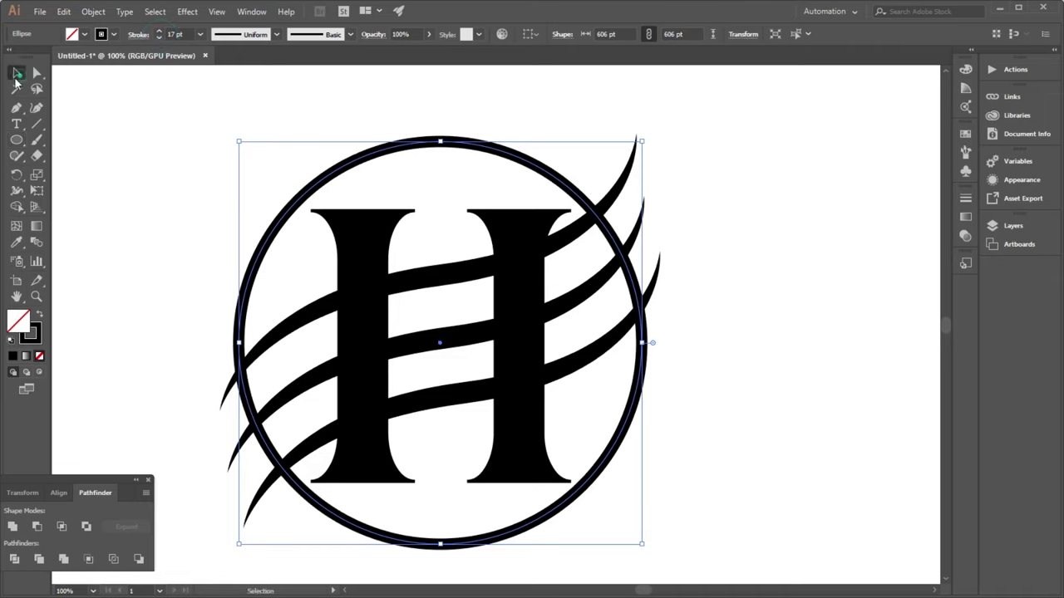
{"action": "left_click", "coordinate": [80, 151]}
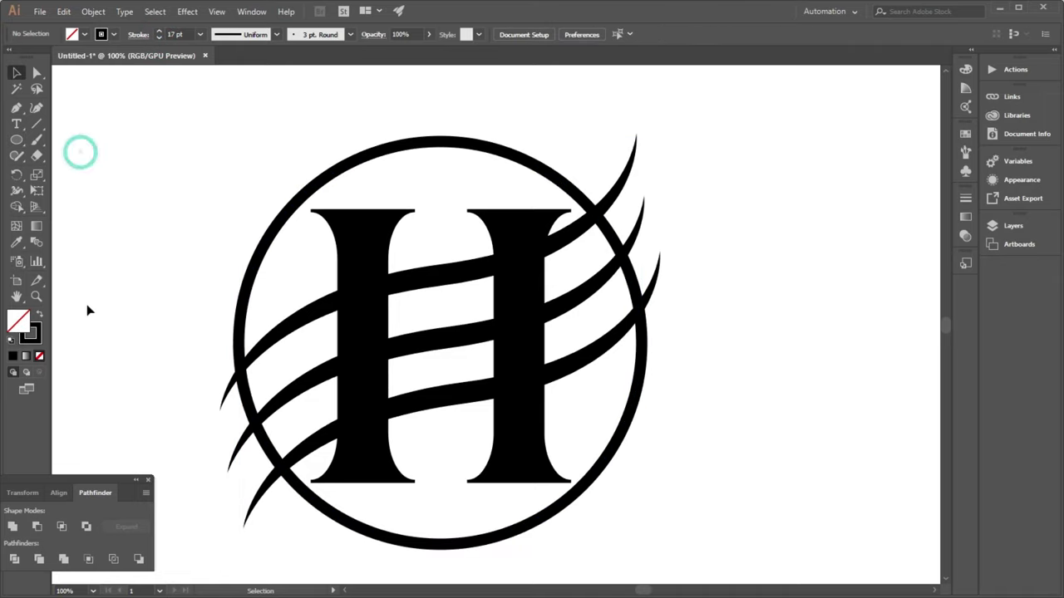
Nudge individual swoosh paths to respace them across the H.
{"action": "left_click", "coordinate": [438, 340]}
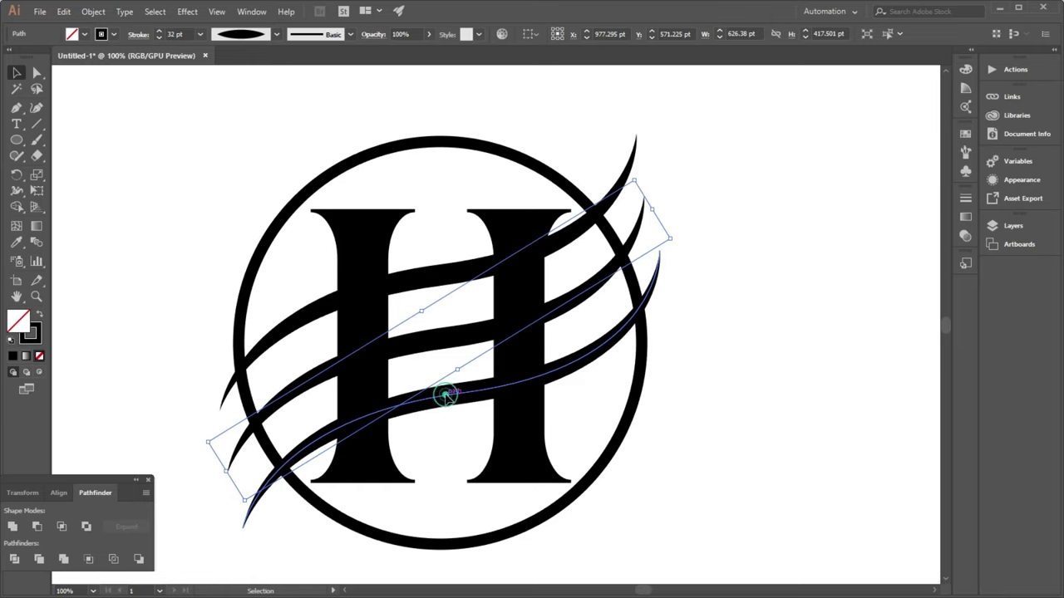
{"action": "left_click", "coordinate": [447, 351]}
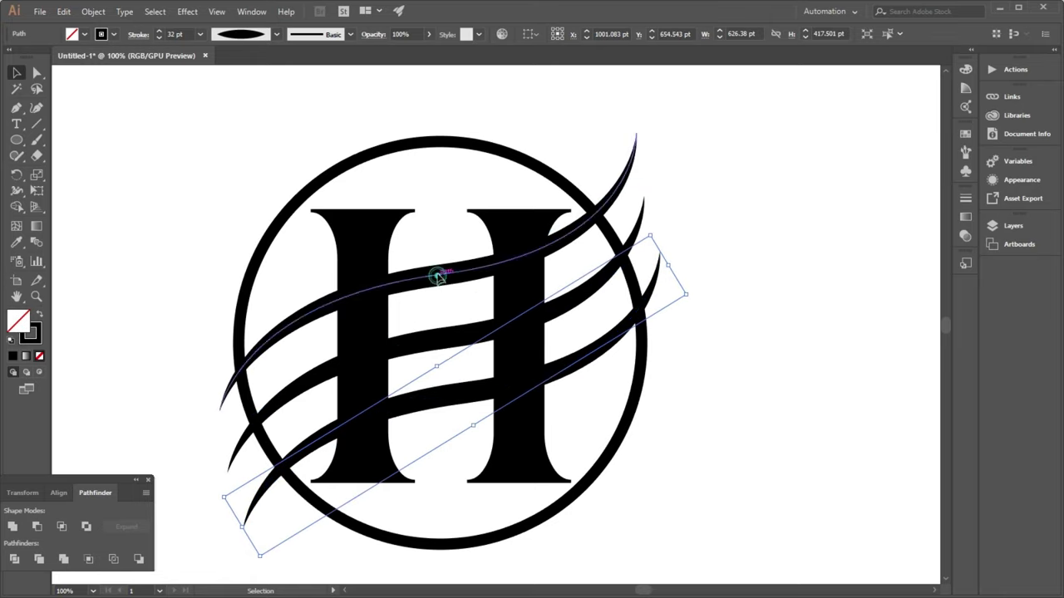
{"action": "left_click", "coordinate": [444, 274]}
{"action": "left_click_drag", "start_coordinate": [443, 342], "coordinate": [446, 308]}
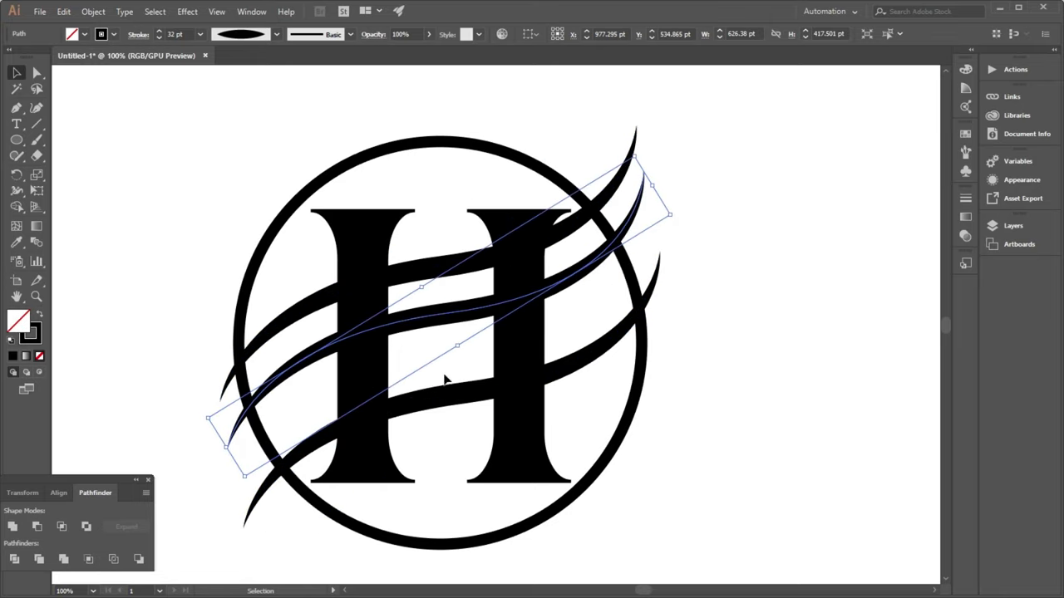
{"action": "mouse_move", "coordinate": [451, 395]}
{"action": "left_mouse_down"}
{"action": "mouse_move", "coordinate": [445, 357]}
{"action": "mouse_move", "coordinate": [447, 369]}
{"action": "left_mouse_up"}
{"action": "left_click", "coordinate": [437, 411]}
Shift all three swooshes slightly lower and thicken their stroke to 34 pt.
{"action": "left_click", "coordinate": [434, 283]}
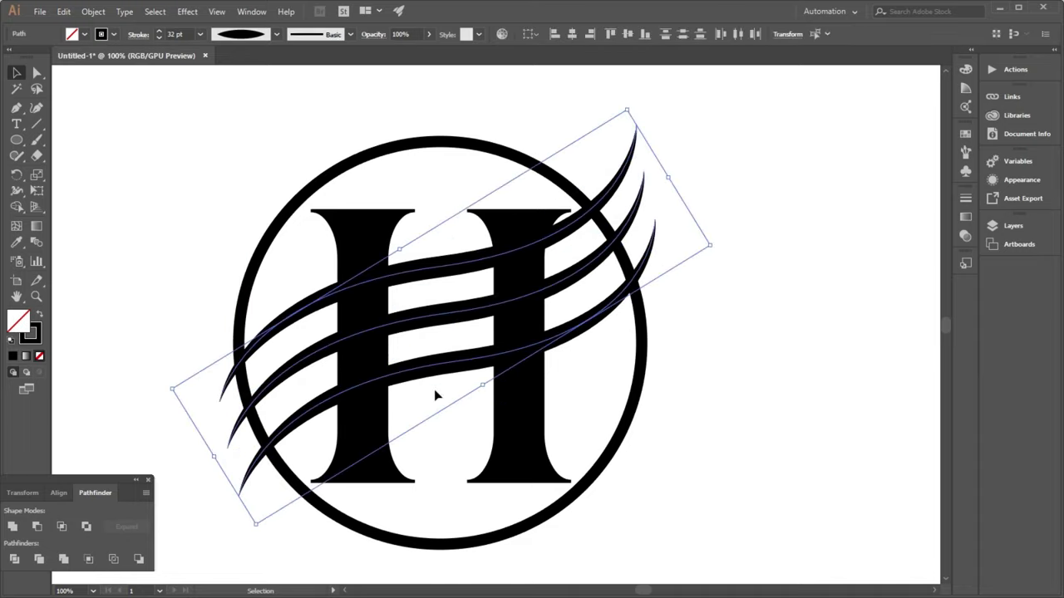
{"action": "left_click_drag", "start_coordinate": [430, 386], "coordinate": [432, 387]}
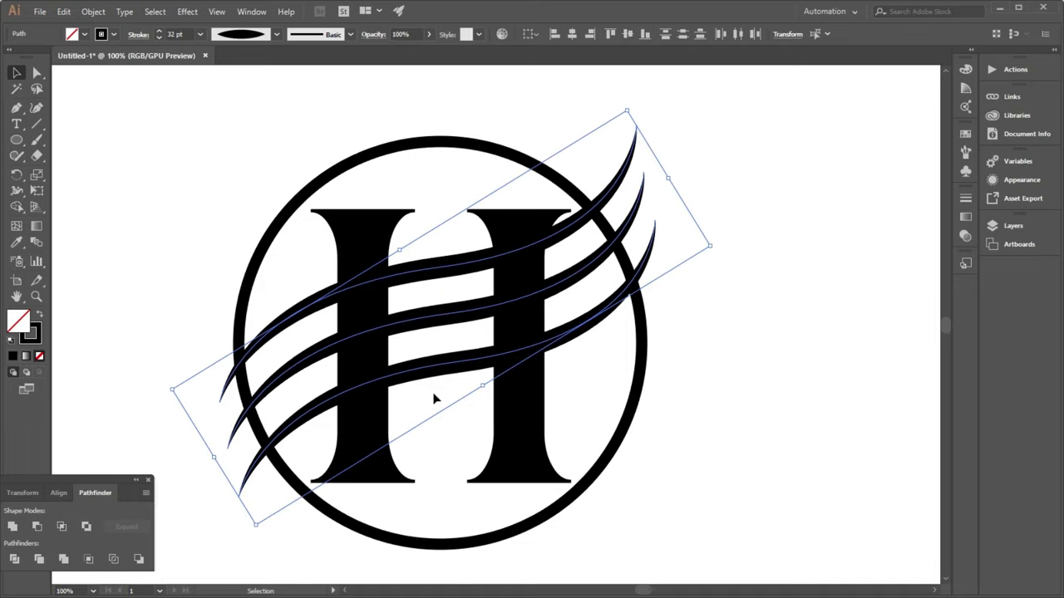
{"action": "left_click", "coordinate": [159, 31]}
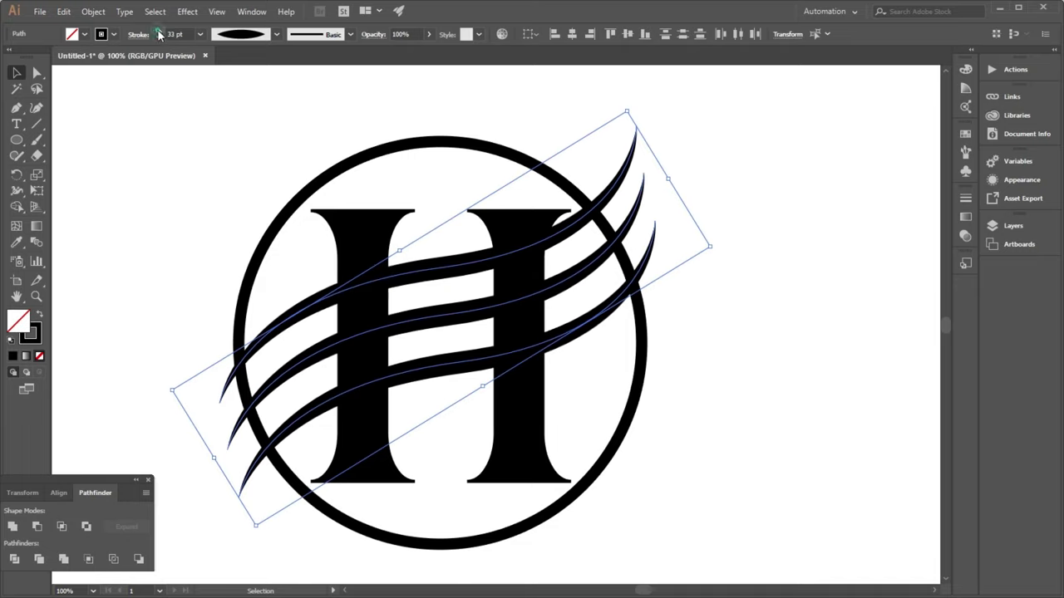
{"action": "left_click", "coordinate": [159, 31]}
{"action": "left_click", "coordinate": [271, 291]}
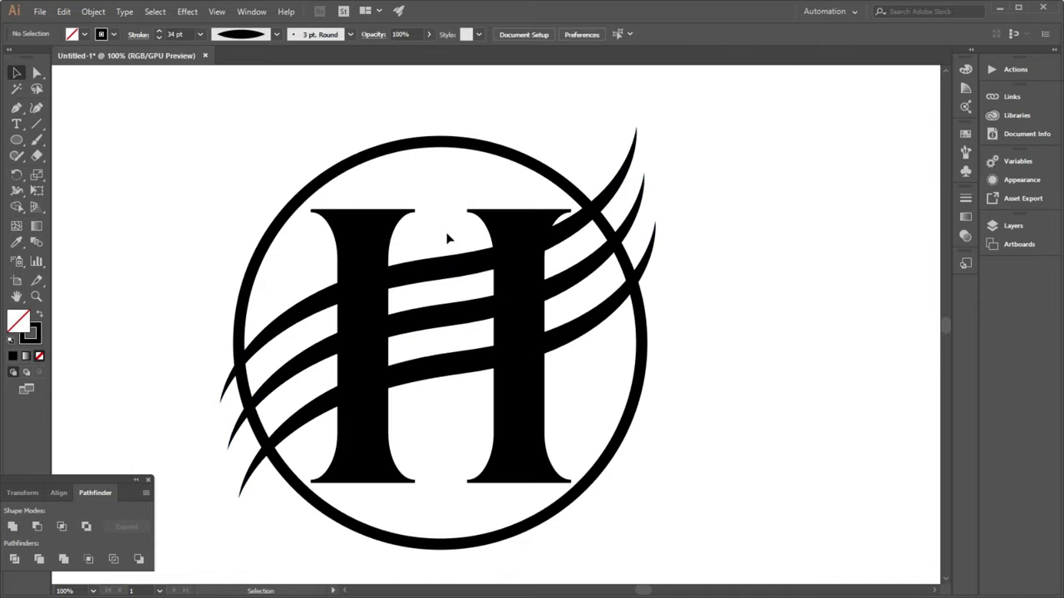
Expand the ring's fill and stroke into a filled shape via Object > Expand.
{"action": "left_click", "coordinate": [277, 218]}
{"action": "left_click", "coordinate": [93, 11]}
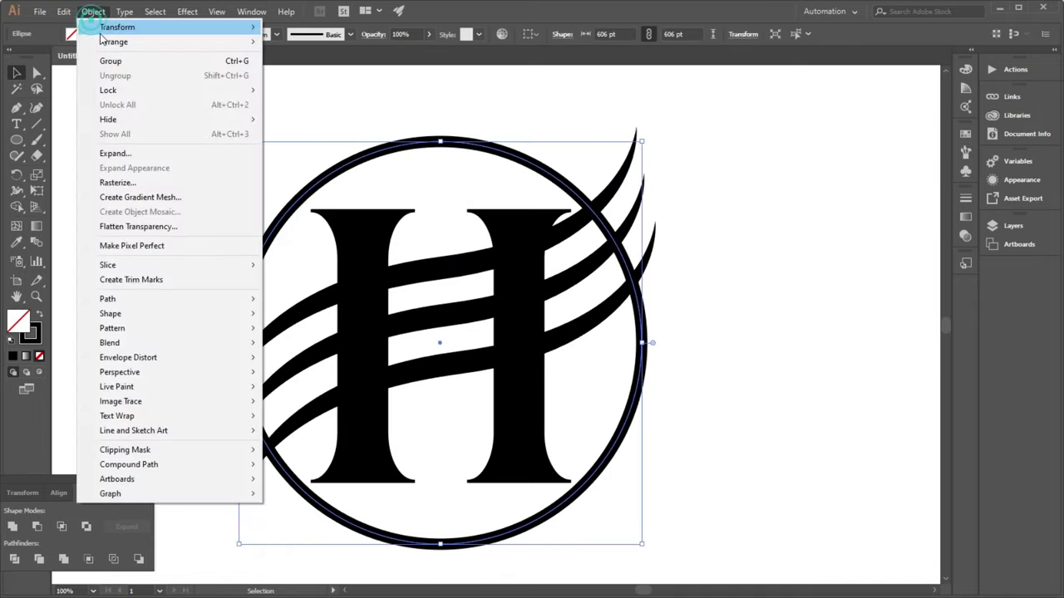
{"action": "left_click", "coordinate": [116, 153]}
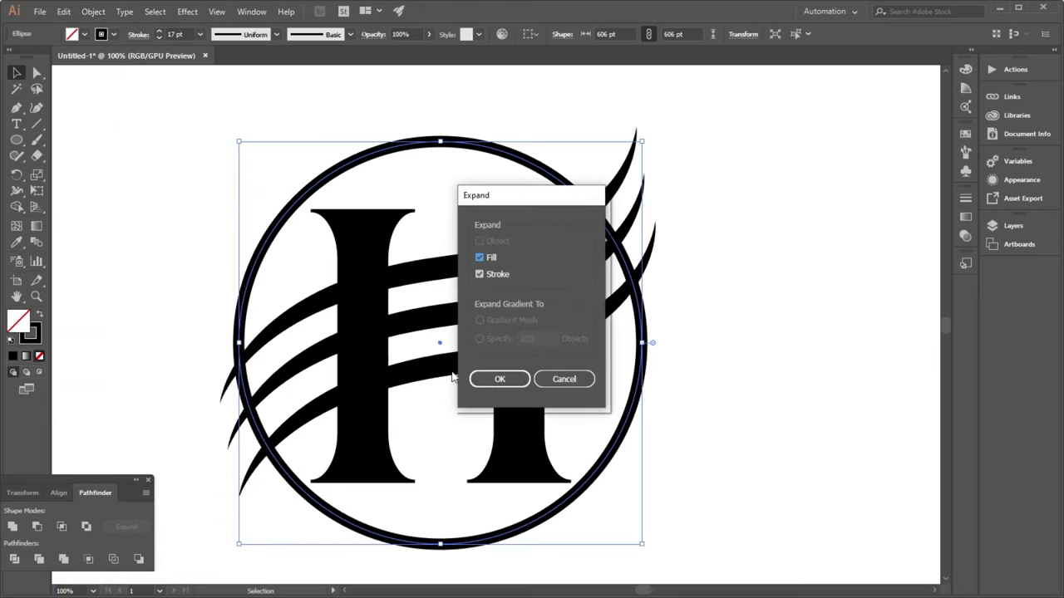
{"action": "left_click", "coordinate": [489, 383]}
{"action": "left_click", "coordinate": [138, 336]}
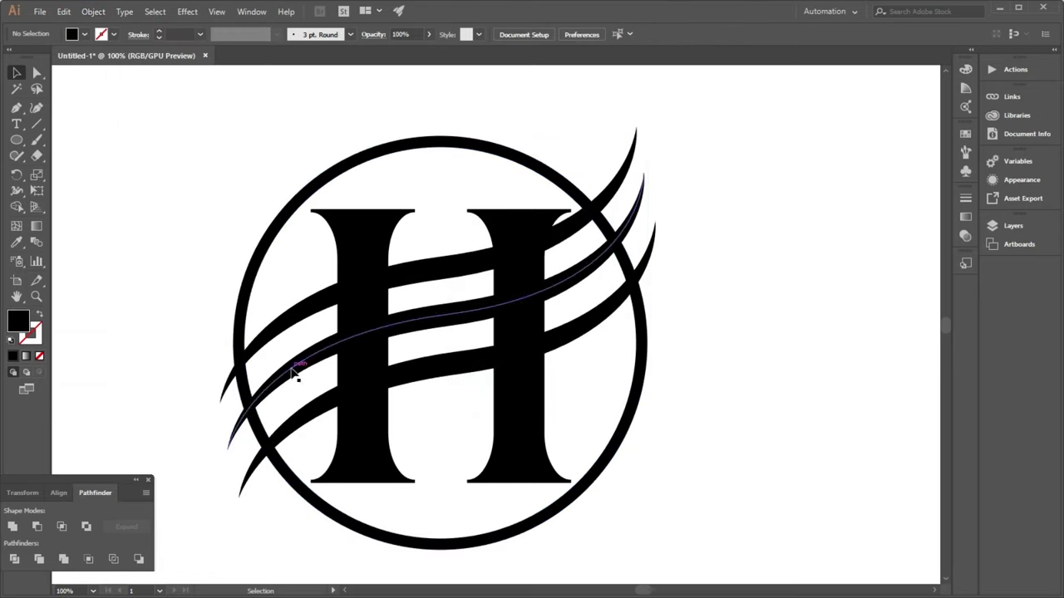
Select the three swooshes and Expand Appearance to turn their strokes into shapes.
{"action": "left_click", "coordinate": [287, 330]}
{"action": "left_click", "coordinate": [287, 345], "text": "shift"}
{"action": "left_click", "coordinate": [309, 416], "text": "shift"}
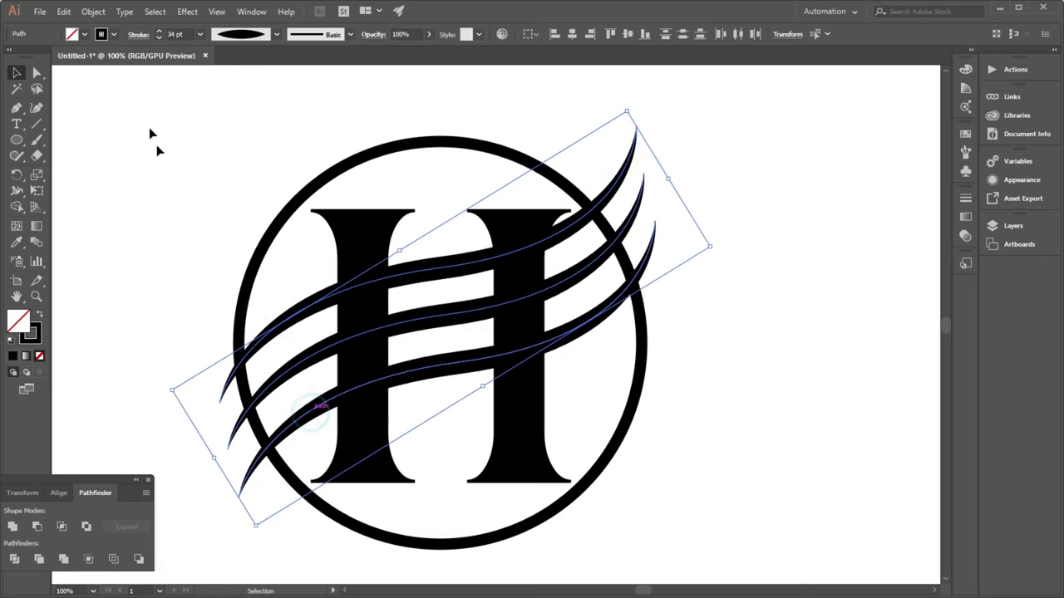
{"action": "left_click", "coordinate": [94, 12]}
{"action": "left_click", "coordinate": [138, 167]}
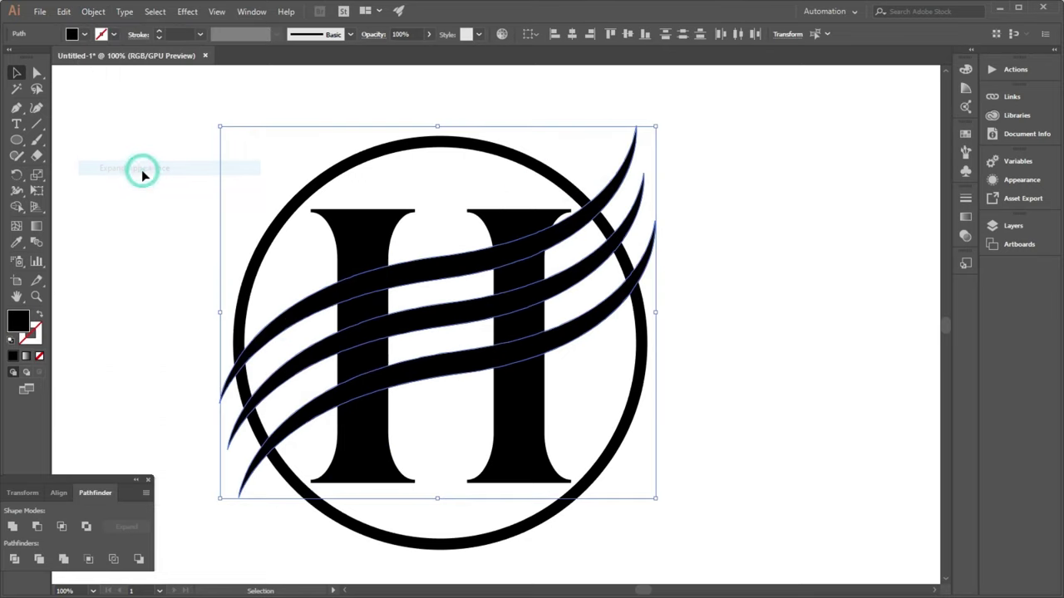
{"action": "left_click", "coordinate": [175, 288]}
Divide the entire logo with Pathfinder Divide and ungroup the resulting pieces.
{"action": "left_click_drag", "start_coordinate": [190, 192], "coordinate": [647, 501]}
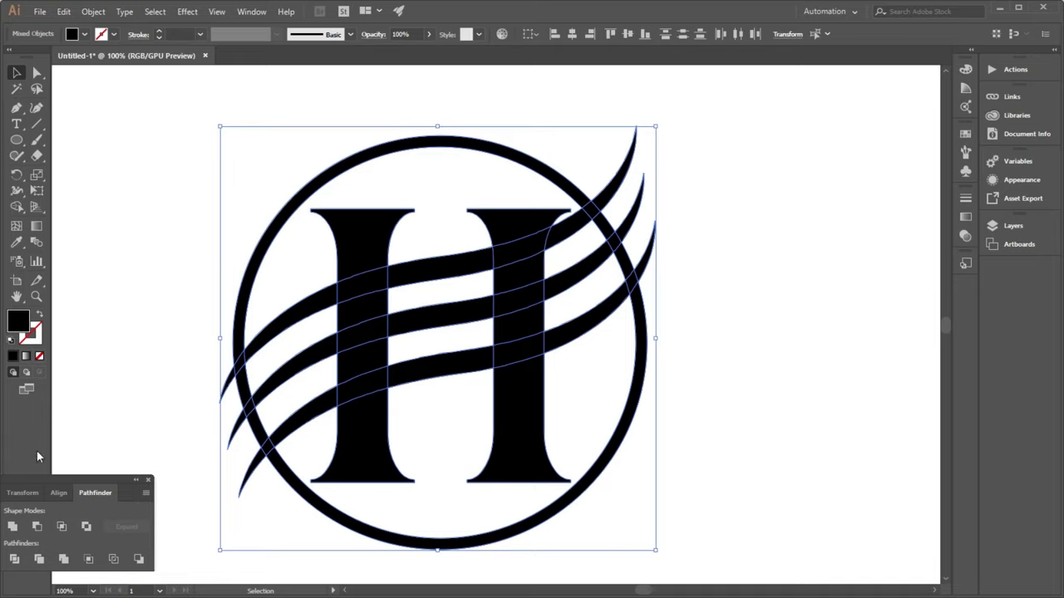
{"action": "left_click", "coordinate": [15, 560]}
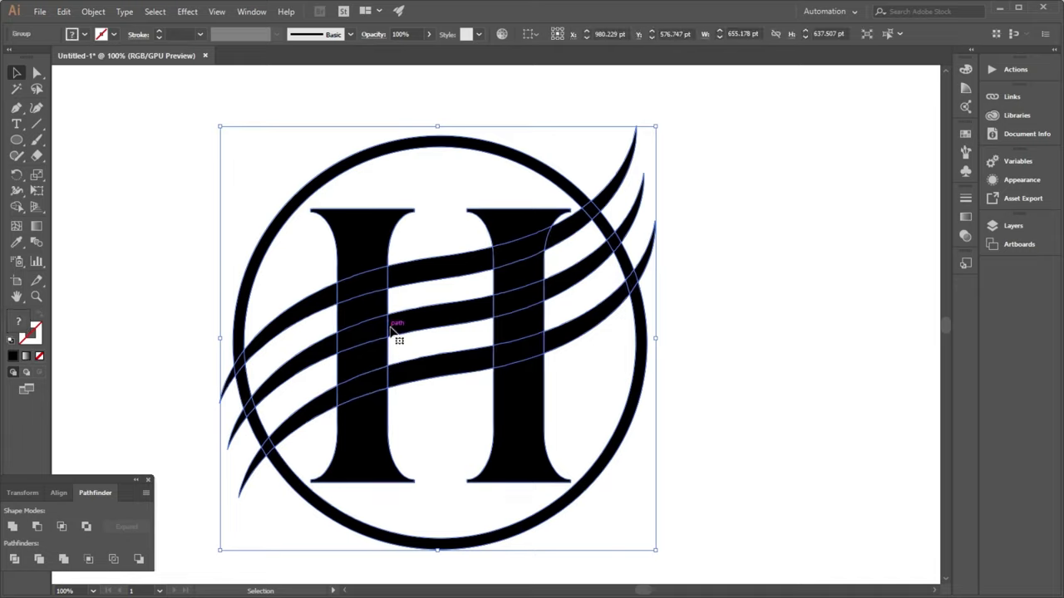
{"action": "right_click", "coordinate": [392, 330]}
{"action": "left_click", "coordinate": [420, 425]}
Delete the two H-stem pieces enclosed within the swooshes.
{"action": "left_click", "coordinate": [745, 370]}
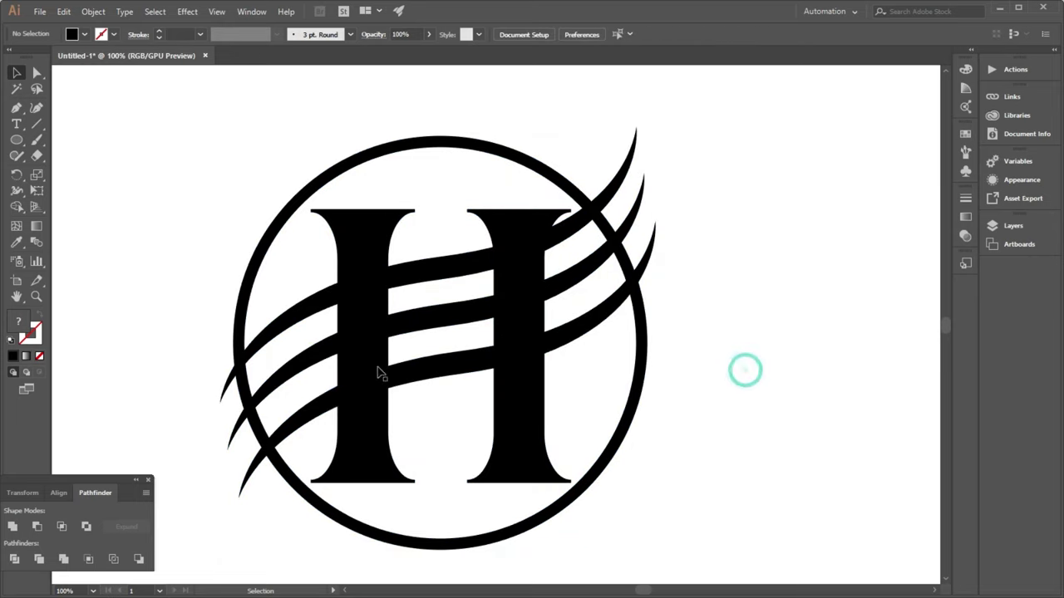
{"action": "left_click", "coordinate": [349, 359]}
{"action": "key", "text": "Delete"}
{"action": "left_click", "coordinate": [500, 331]}
{"action": "key", "text": "Delete"}
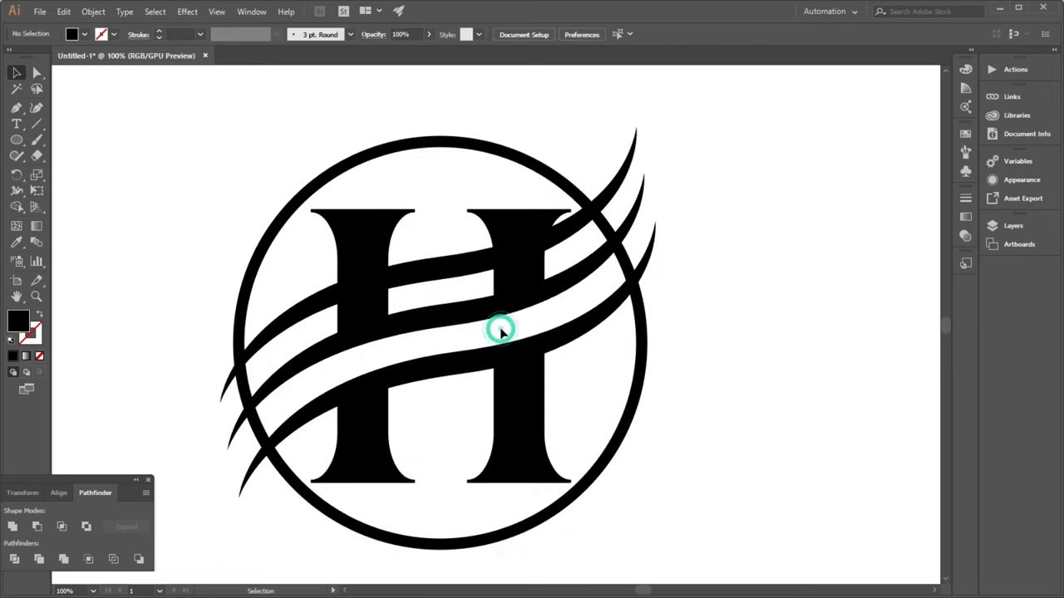
Delete the inner and upper-right swoosh fragments and the small ring piece in the gap.
{"action": "left_click_drag", "start_coordinate": [399, 287], "coordinate": [418, 208]}
{"action": "key", "text": "Delete"}
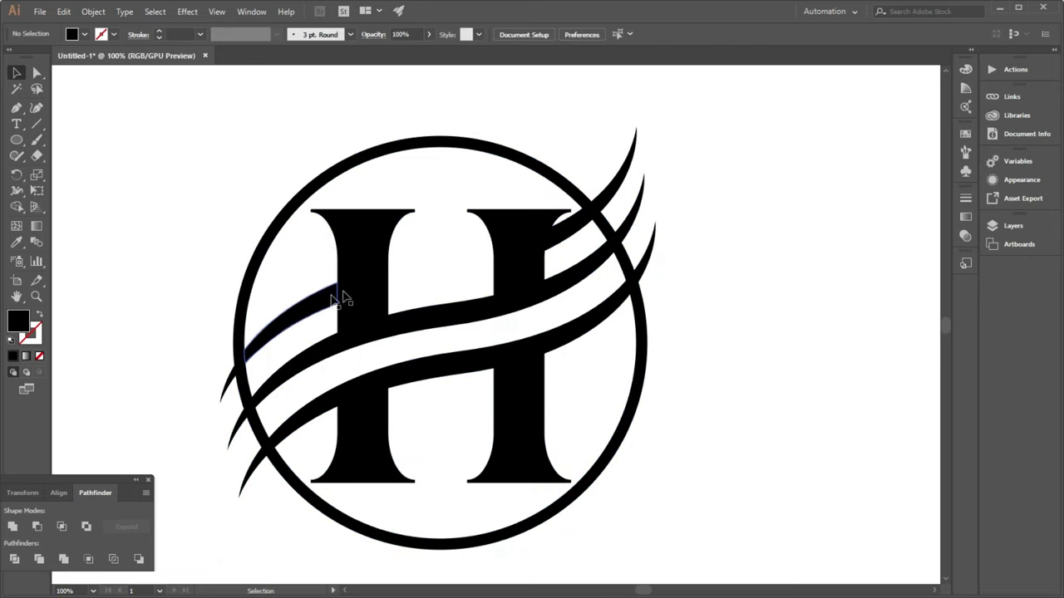
{"action": "left_click_drag", "start_coordinate": [632, 224], "coordinate": [636, 189]}
{"action": "key", "text": "Delete"}
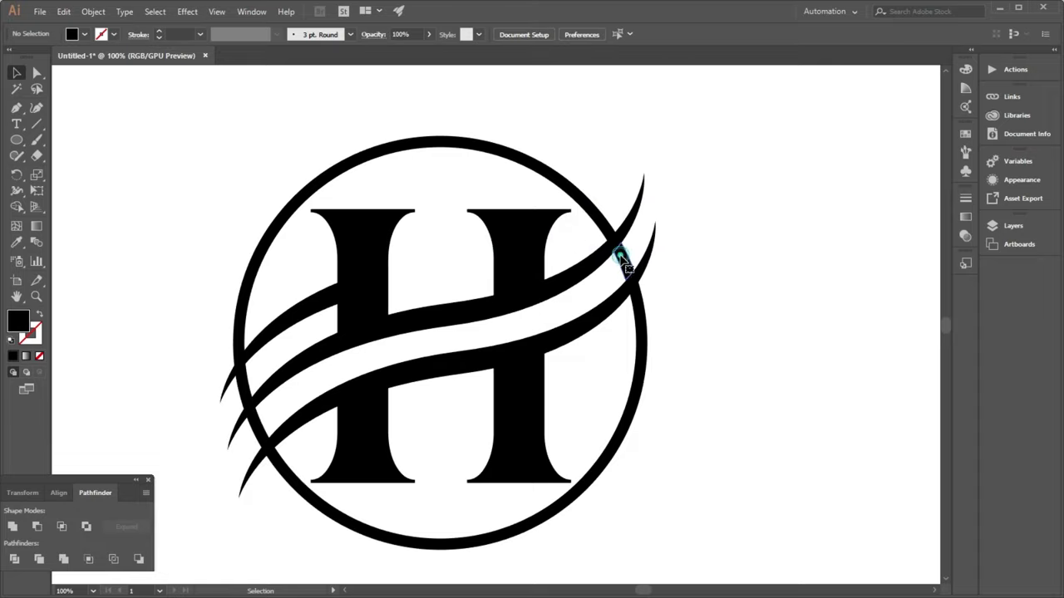
{"action": "left_click", "coordinate": [620, 254]}
{"action": "key", "text": "Delete"}
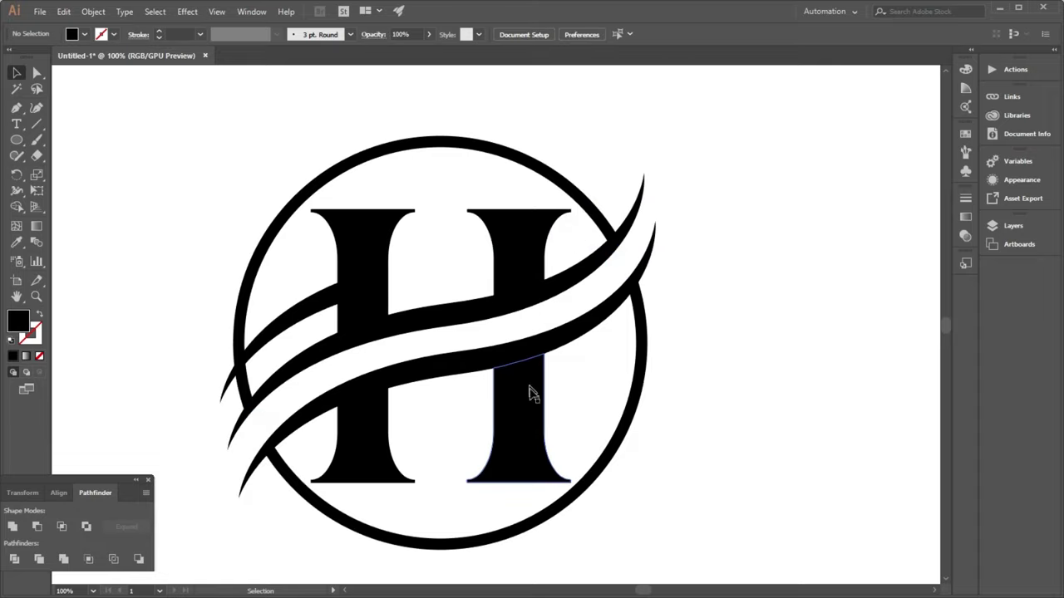
{"action": "scroll", "coordinate": [314, 407], "scroll_direction": "up", "scroll_amount": 1}
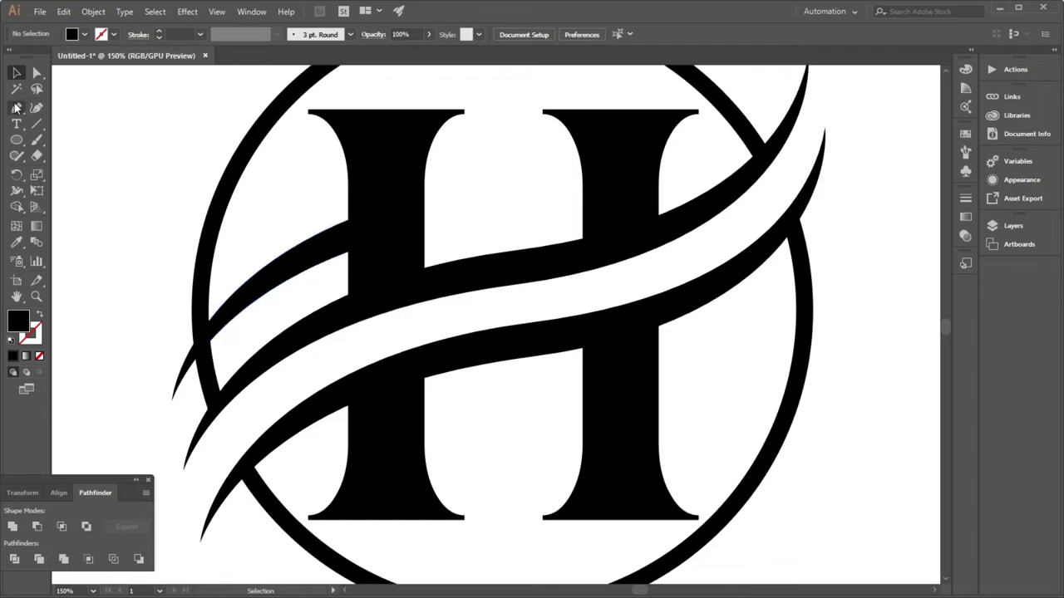
Draw a stroke-only curved Pen line across the upper-left swoosh.
{"action": "key", "text": "p"}
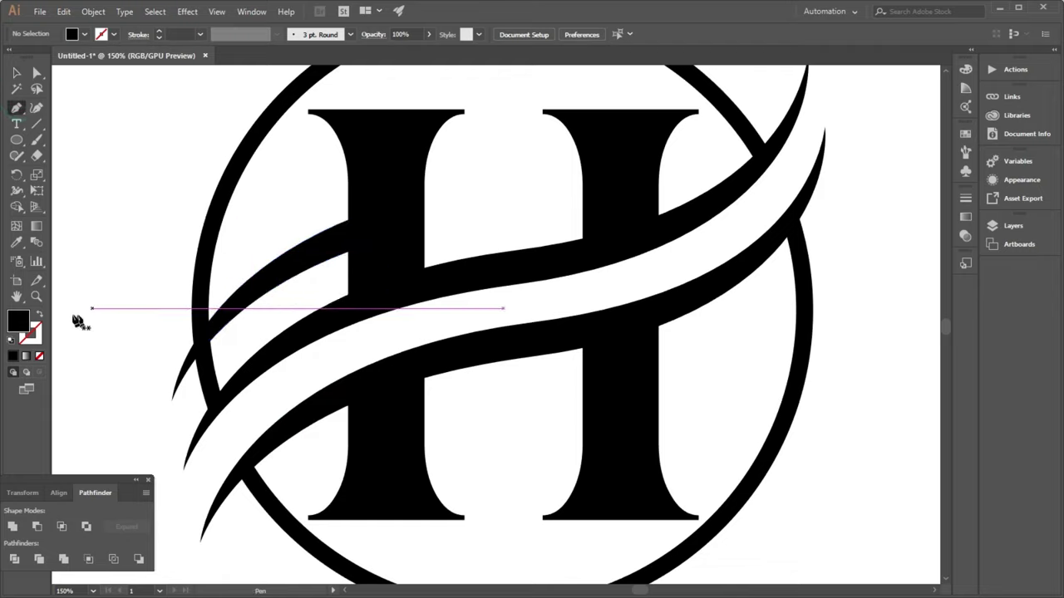
{"action": "left_click", "coordinate": [38, 313]}
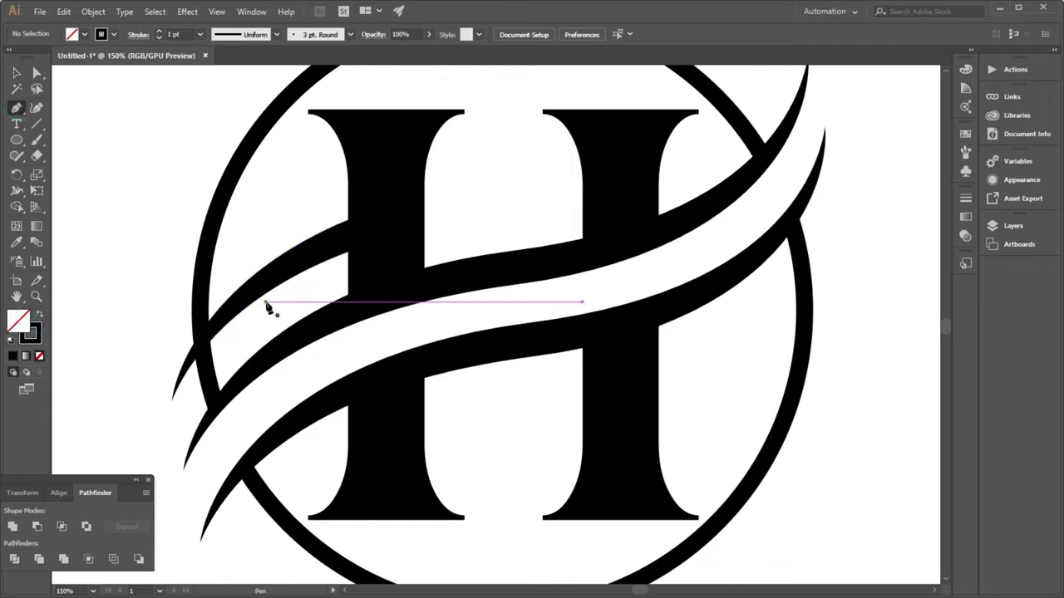
{"action": "left_click", "coordinate": [266, 301]}
{"action": "left_click_drag", "start_coordinate": [297, 227], "coordinate": [319, 202]}
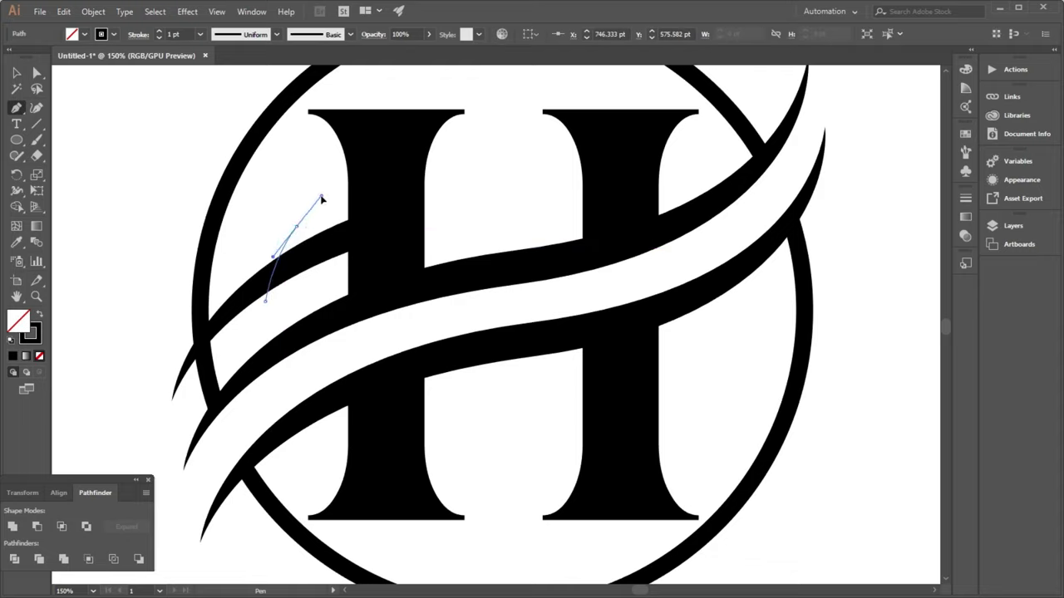
{"action": "key", "text": "v"}
Divide the swoosh along the cut line with Pathfinder and ungroup the pieces.
{"action": "left_click", "coordinate": [101, 211]}
{"action": "left_click", "coordinate": [185, 371]}
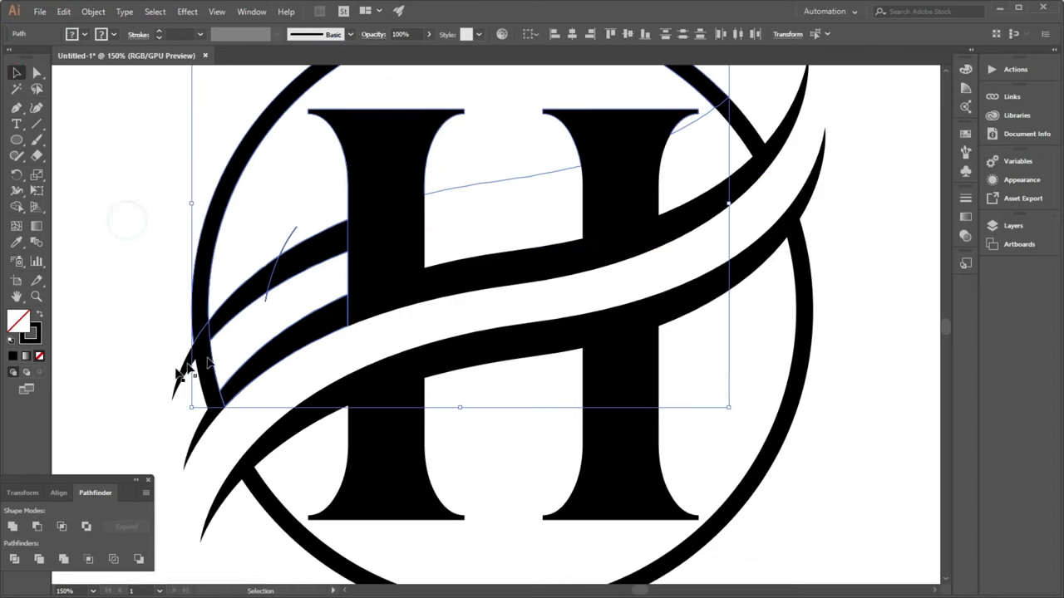
{"action": "left_click", "coordinate": [15, 558]}
{"action": "right_click", "coordinate": [243, 293]}
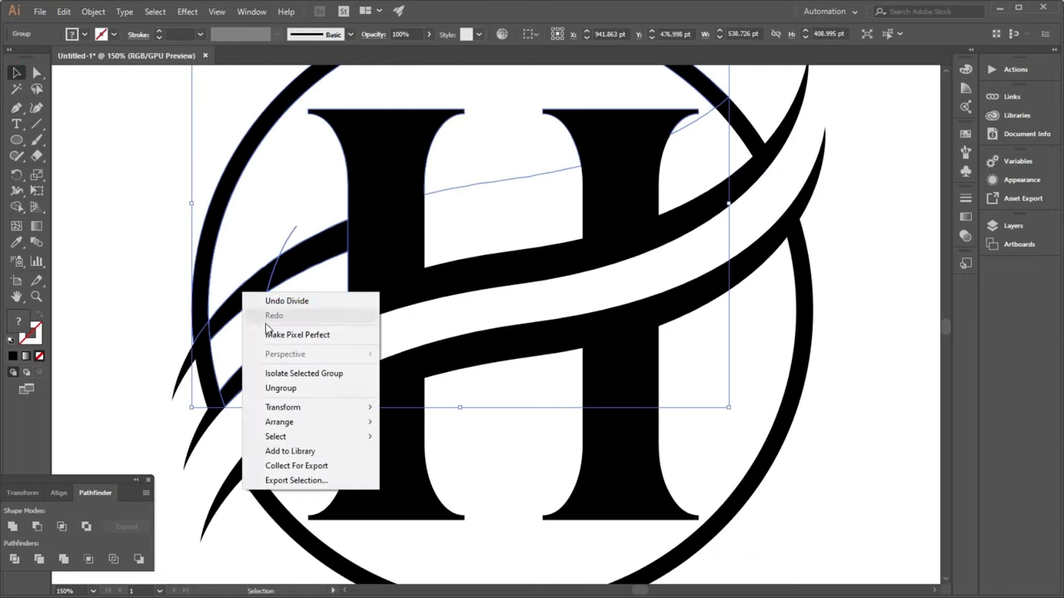
{"action": "left_click", "coordinate": [281, 388]}
Delete the cut-off swoosh tip to leave a sharp angled end.
{"action": "left_click", "coordinate": [285, 243]}
{"action": "key", "text": "Delete"}
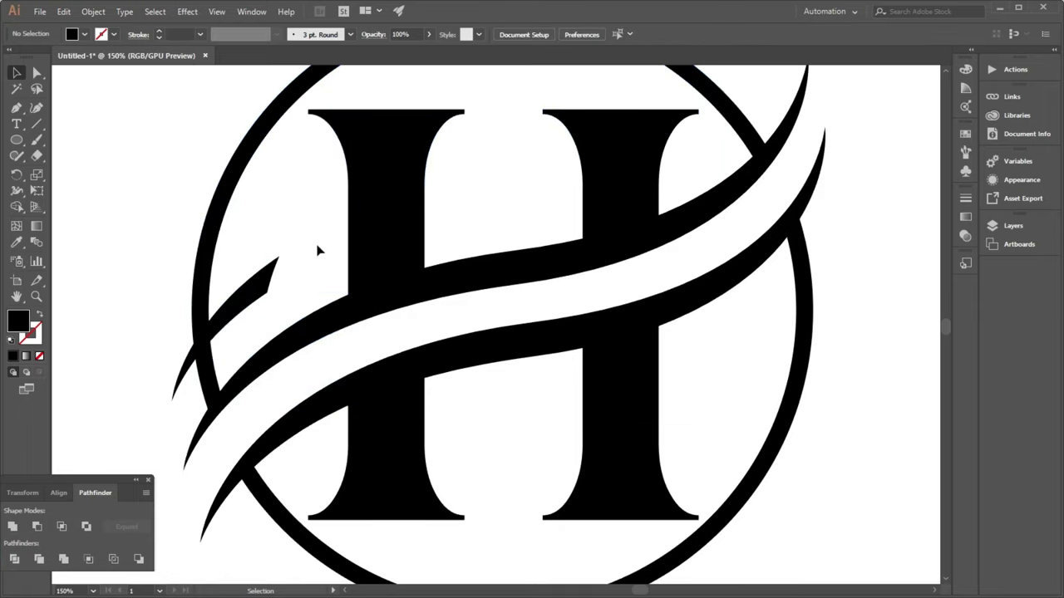
{"action": "left_click", "coordinate": [210, 378]}
Delete the thin leftover sliver from the swoosh cut.
{"action": "key", "text": "Delete"}
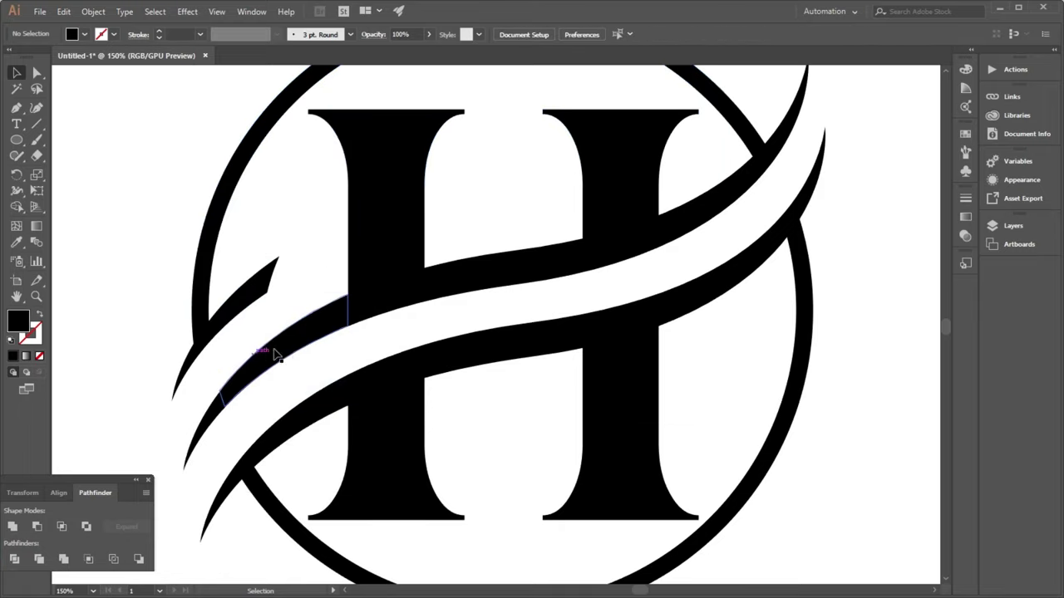
{"action": "scroll", "coordinate": [287, 341], "scroll_direction": "down", "scroll_amount": 3, "text": "alt"}
{"action": "scroll", "coordinate": [286, 341], "scroll_direction": "down", "scroll_amount": 1, "text": "alt"}
{"action": "left_click_drag", "start_coordinate": [199, 231], "coordinate": [492, 435]}
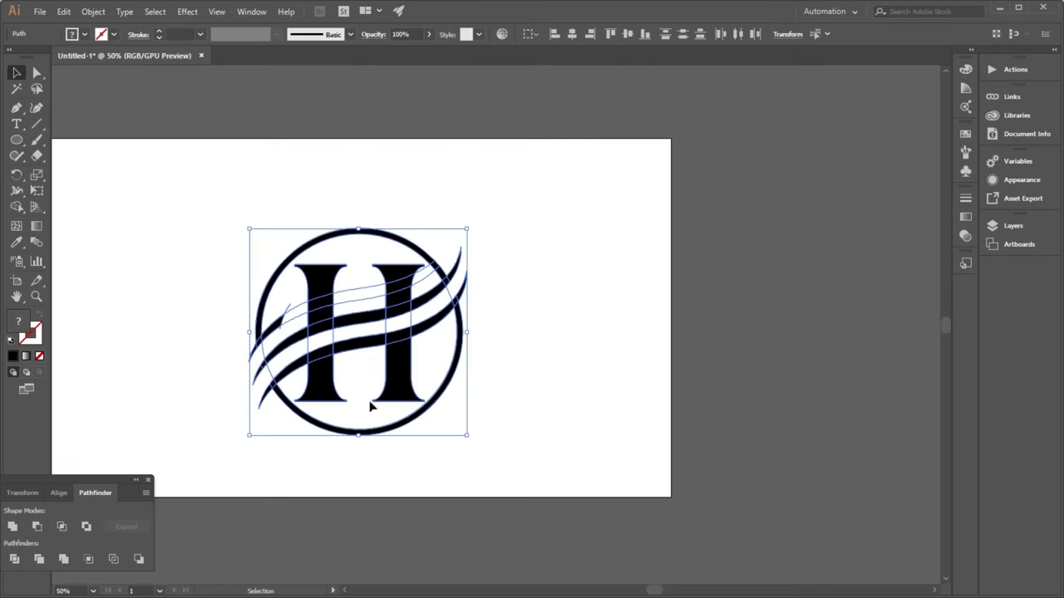
{"action": "scroll", "coordinate": [301, 328], "scroll_direction": "up", "scroll_amount": 1, "text": "alt"}
{"action": "scroll", "coordinate": [160, 246], "scroll_direction": "up", "scroll_amount": 1, "text": "alt"}
{"action": "left_click", "coordinate": [114, 191]}
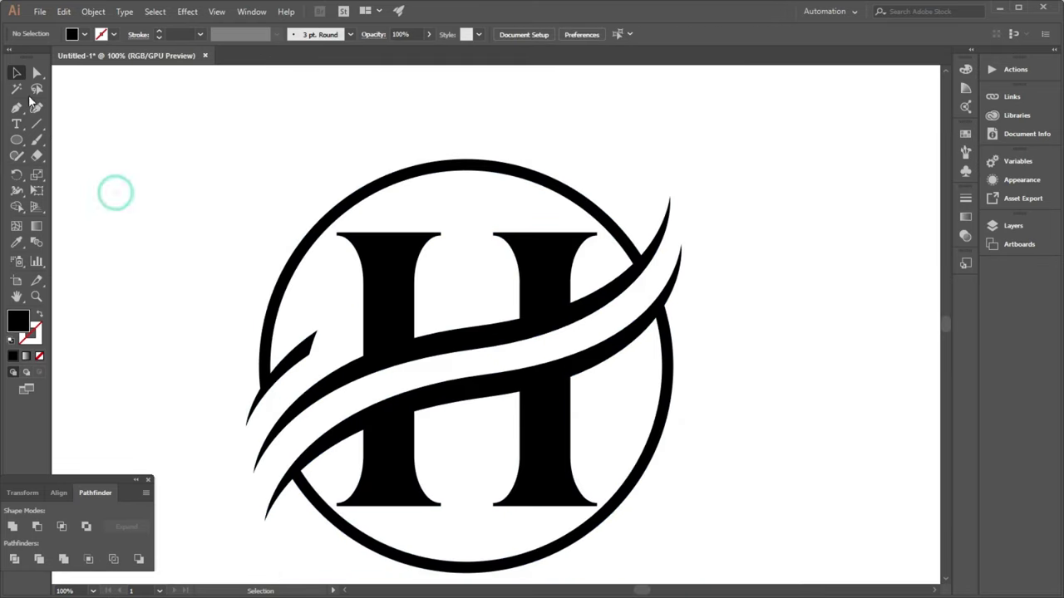
Remove all the white no-fill leftover pieces using the Magic Wand.
{"action": "left_click", "coordinate": [17, 88]}
{"action": "left_click", "coordinate": [440, 282]}
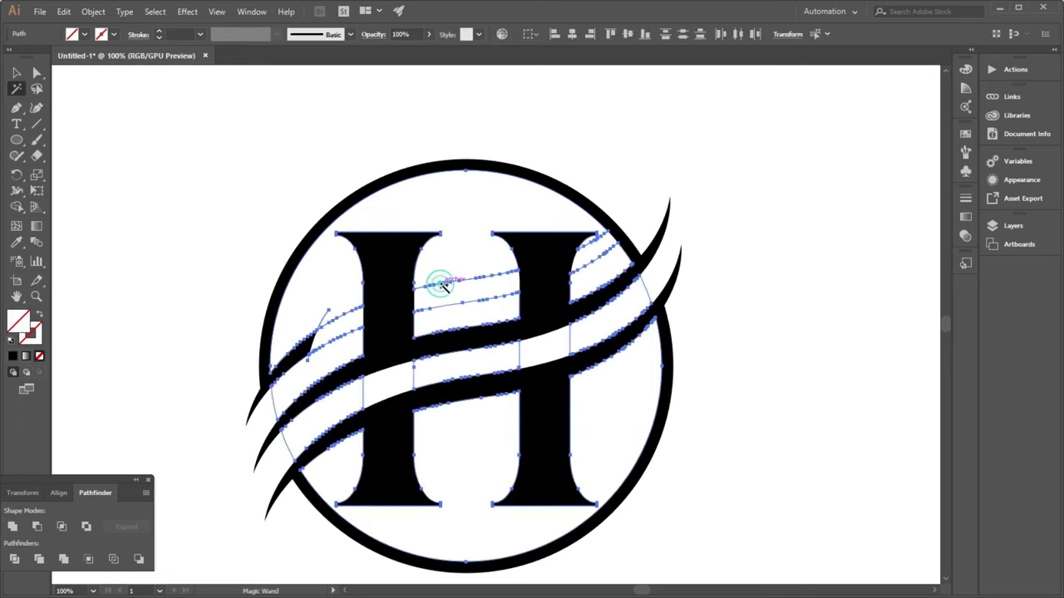
{"action": "key", "text": "Delete"}
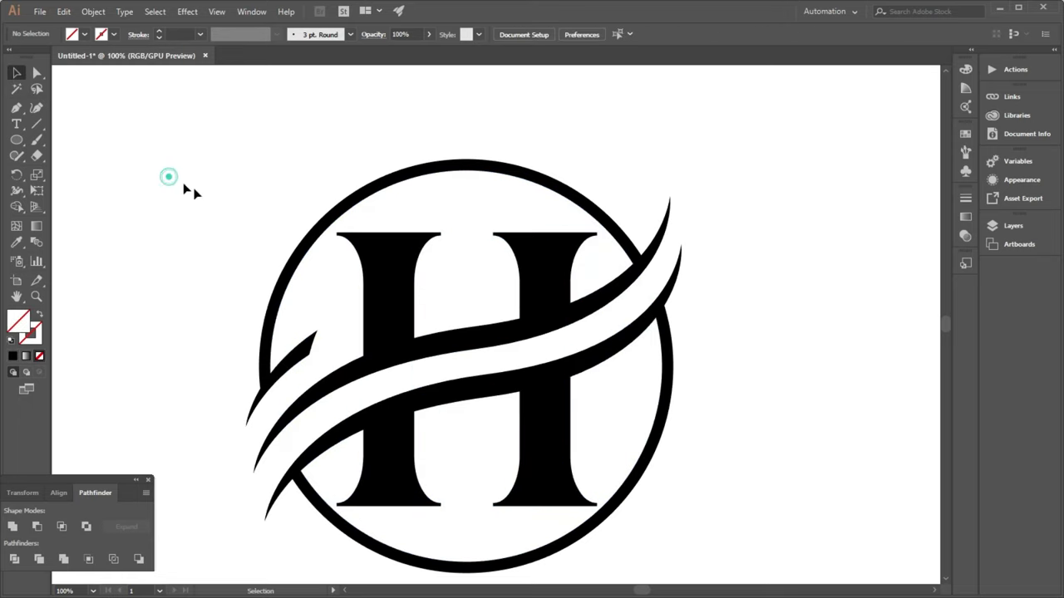
Merge the ring, H and swooshes into one shape with Pathfinder Unite.
{"action": "key", "text": "ctrl+minus"}
{"action": "left_click_drag", "start_coordinate": [228, 183], "coordinate": [651, 491]}
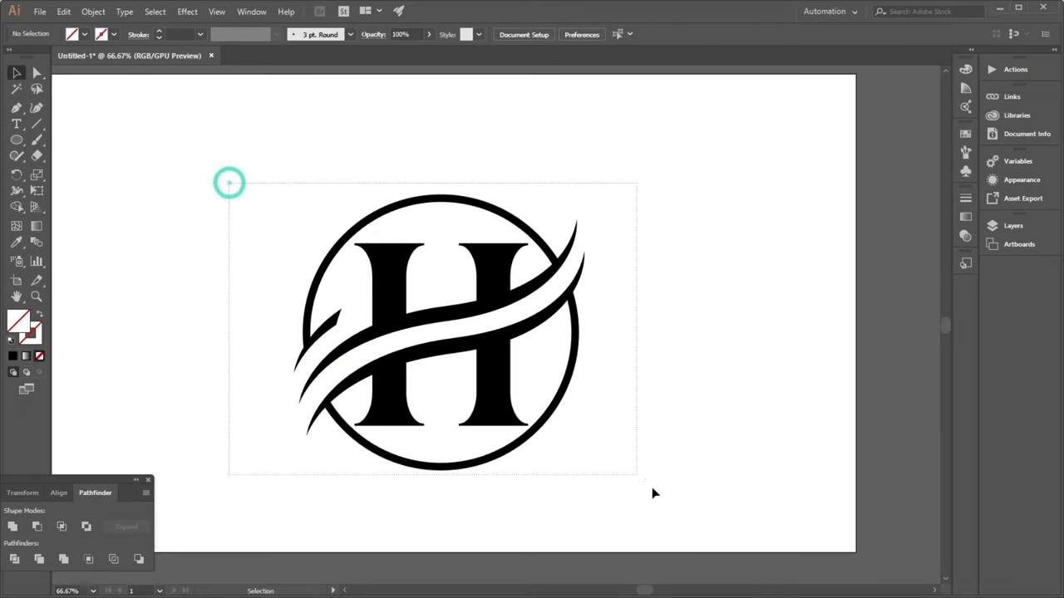
{"action": "left_click", "coordinate": [11, 527]}
{"action": "left_click", "coordinate": [95, 352]}
{"action": "key", "text": "ctrl+plus"}
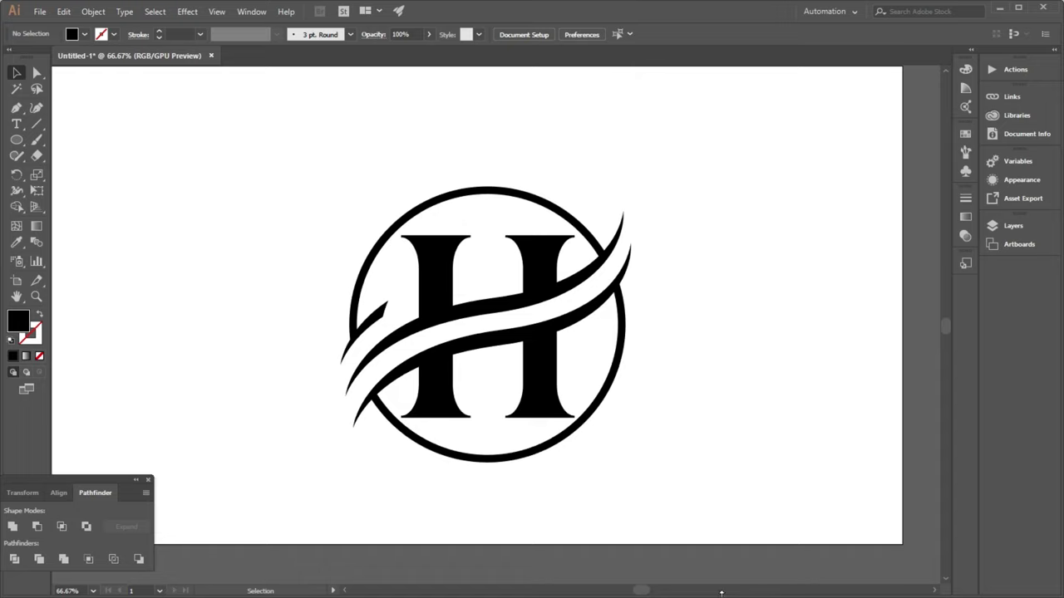
{"action": "key", "text": "super"}
Open the mockup's 'Place your design here' smart object, skipping the missing fonts.
{"action": "left_click", "coordinate": [445, 585]}
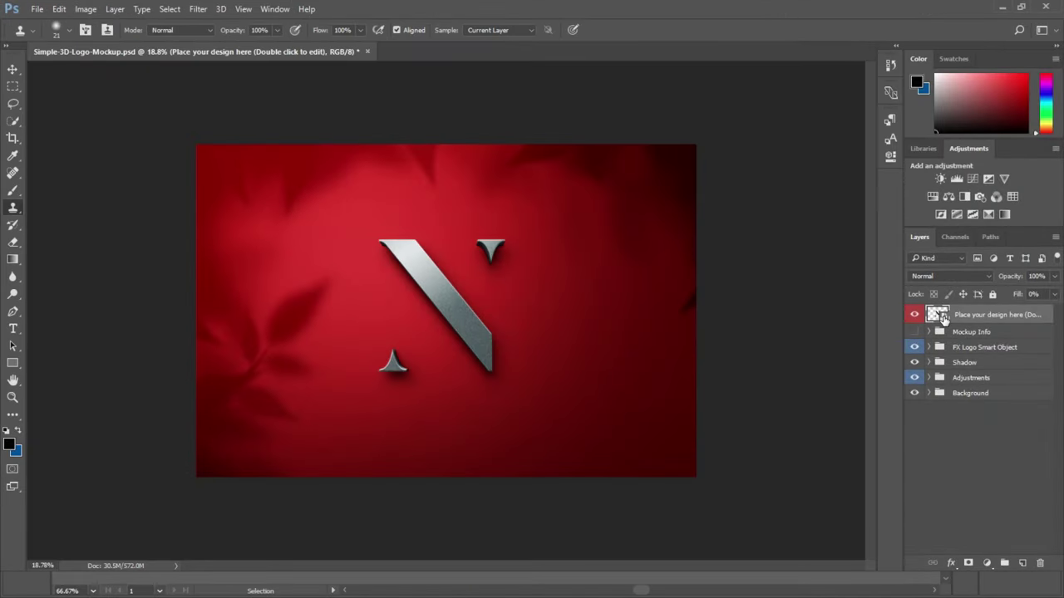
{"action": "double_click", "coordinate": [938, 315]}
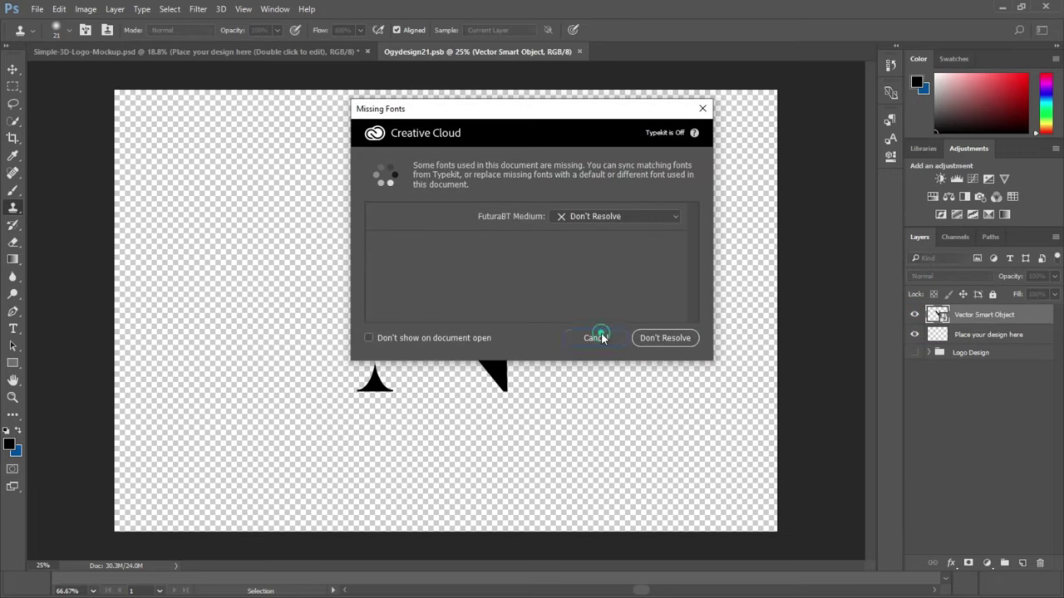
{"action": "left_click", "coordinate": [601, 337]}
Switch briefly to Illustrator and return to Photoshop.
{"action": "key", "text": "super"}
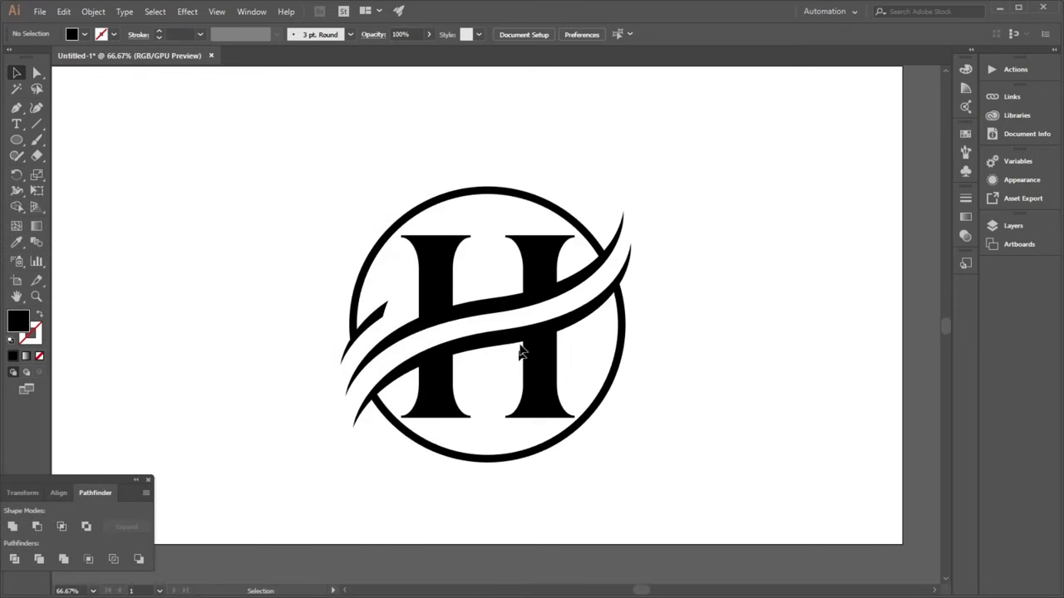
{"action": "left_click_drag", "start_coordinate": [520, 352], "coordinate": [514, 309]}
{"action": "key", "text": "super"}
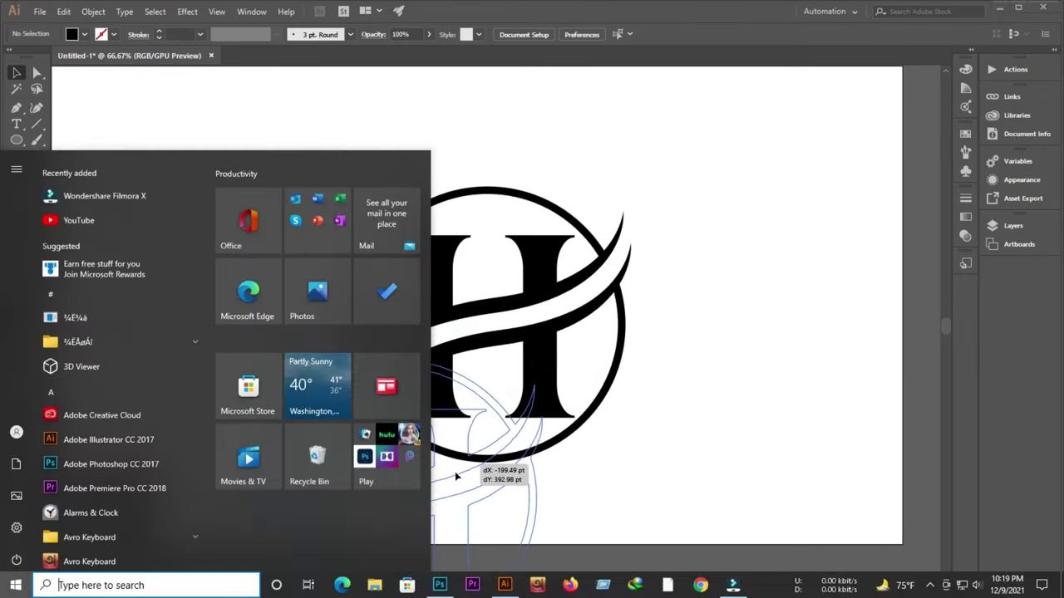
{"action": "left_click", "coordinate": [440, 585]}
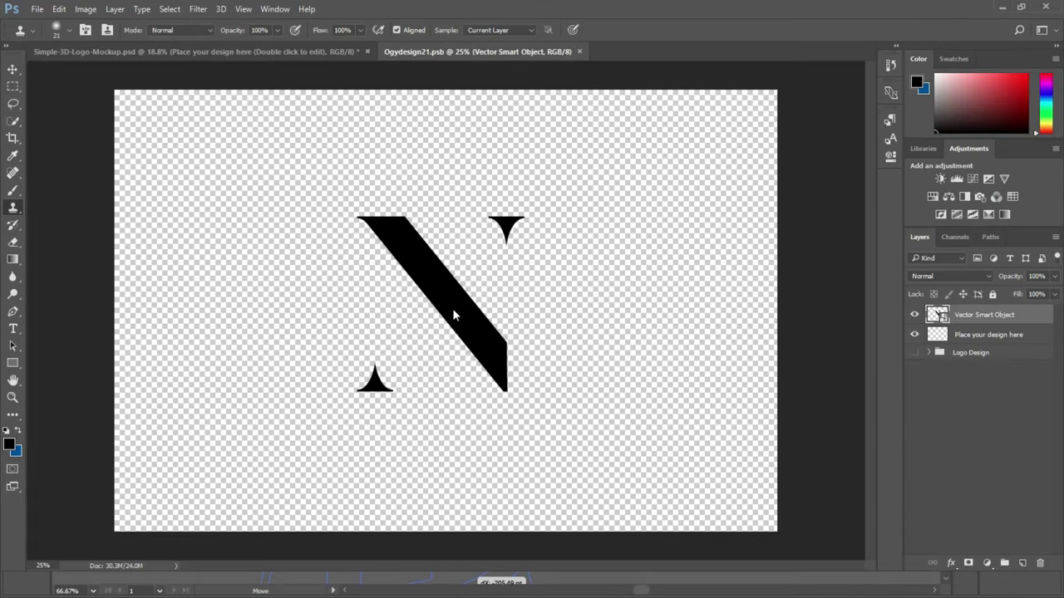
Paste the Illustrator H logo and scale it down over the N artwork.
{"action": "key", "text": "ctrl+v"}
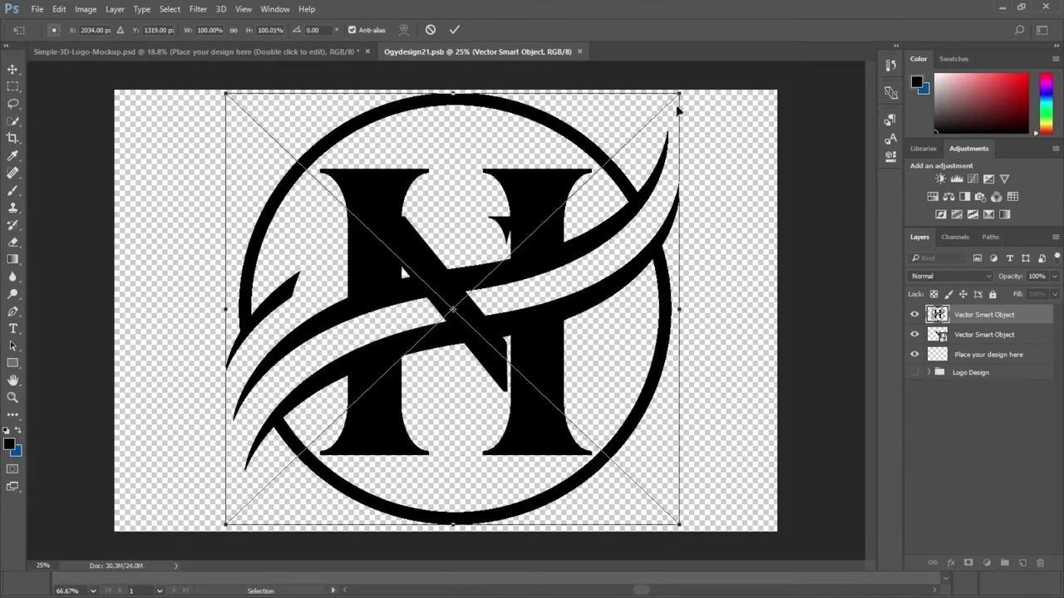
{"action": "left_click_drag", "start_coordinate": [678, 96], "coordinate": [622, 192]}
{"action": "left_click_drag", "start_coordinate": [612, 203], "coordinate": [609, 201]}
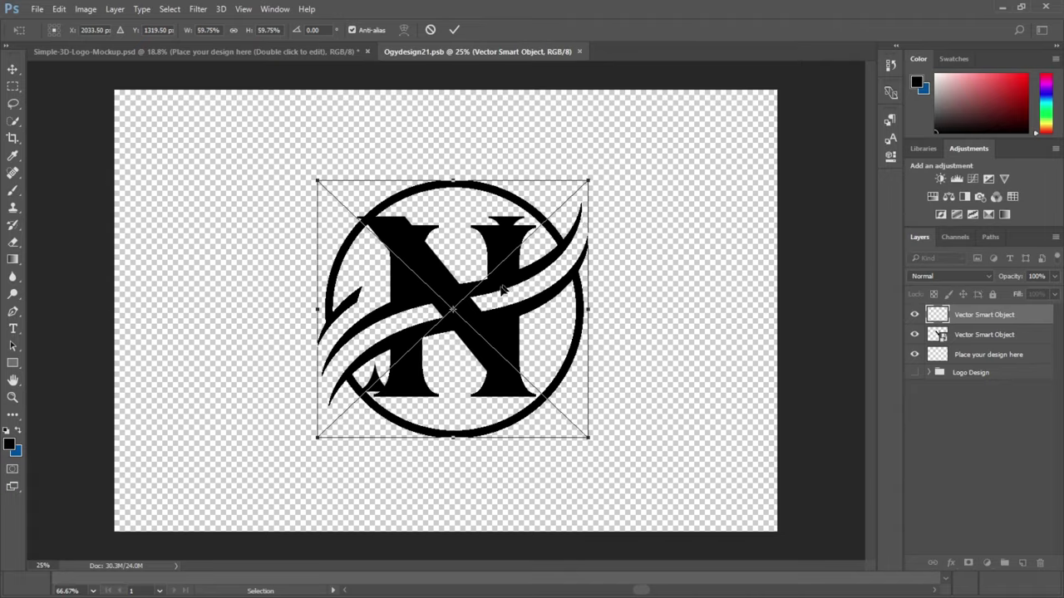
{"action": "mouse_move", "coordinate": [497, 293]}
{"action": "left_mouse_down"}
{"action": "mouse_move", "coordinate": [520, 279]}
{"action": "mouse_move", "coordinate": [485, 301]}
{"action": "mouse_move", "coordinate": [491, 293]}
{"action": "left_mouse_up"}
{"action": "left_click", "coordinate": [454, 30]}
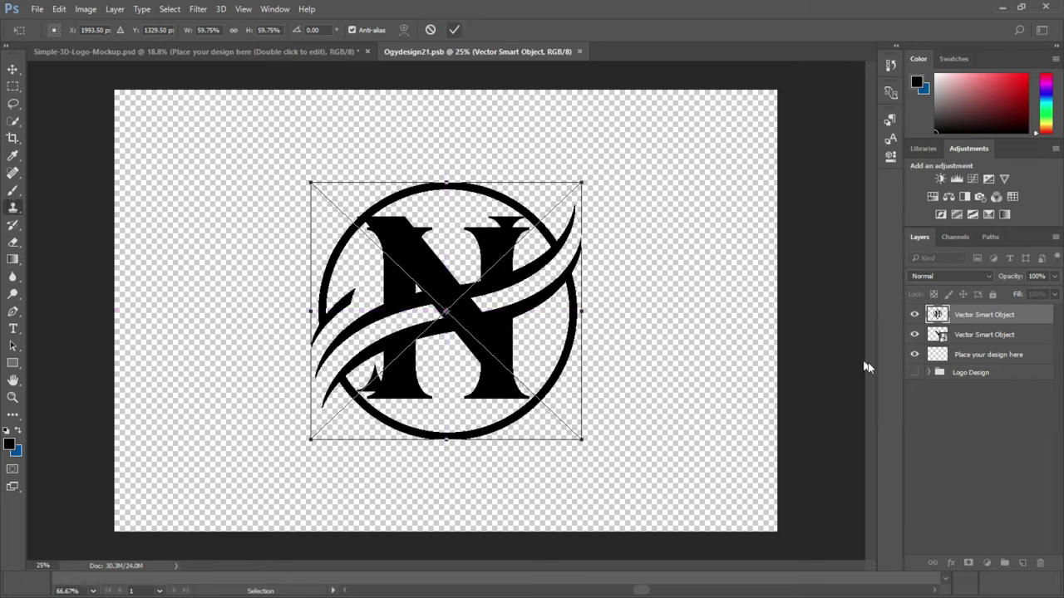
Hide the N artwork layer, save the smart object, and view the red mockup.
{"action": "left_click", "coordinate": [914, 334]}
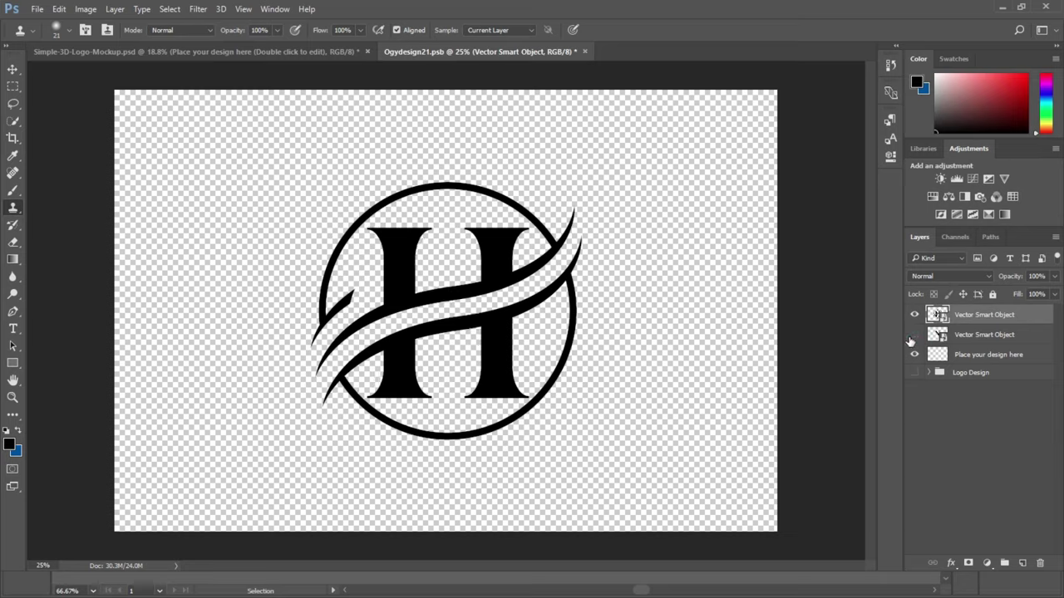
{"action": "key", "text": "ctrl+s"}
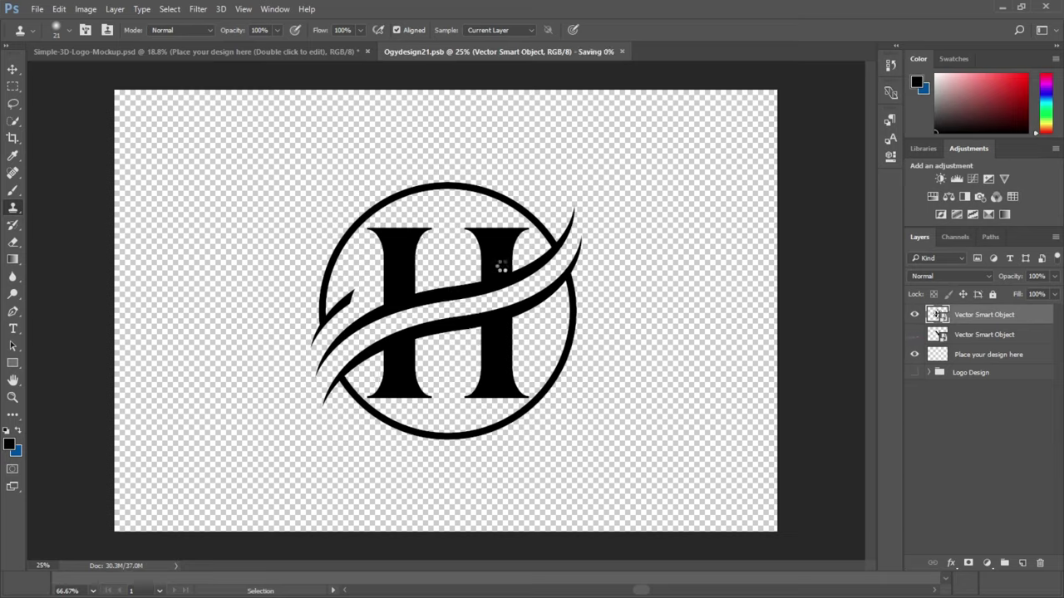
{"action": "left_click", "coordinate": [292, 51]}
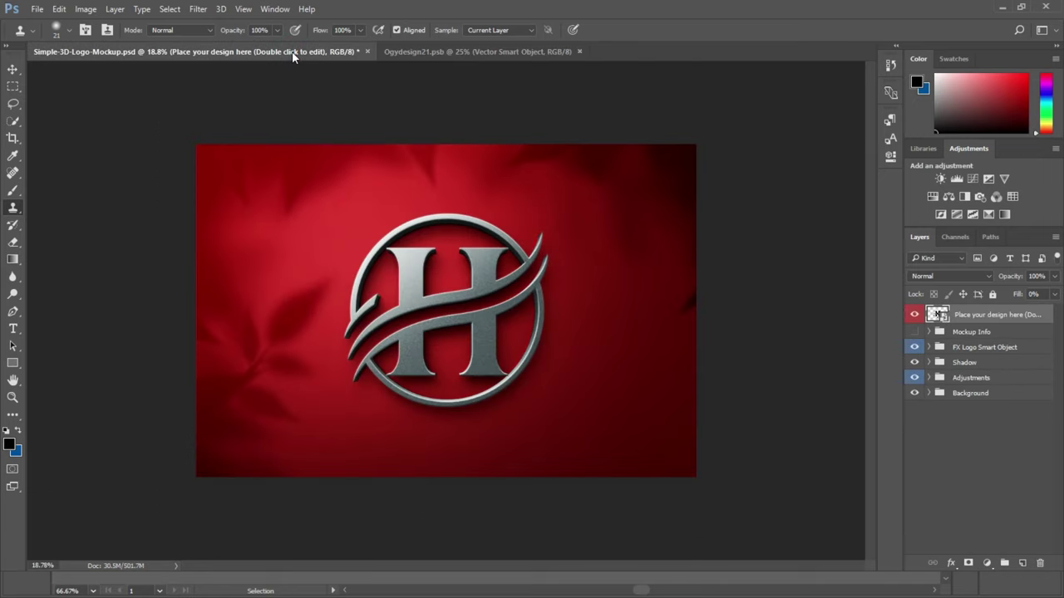
{"action": "scroll", "coordinate": [452, 269], "scroll_direction": "up", "scroll_amount": 3}
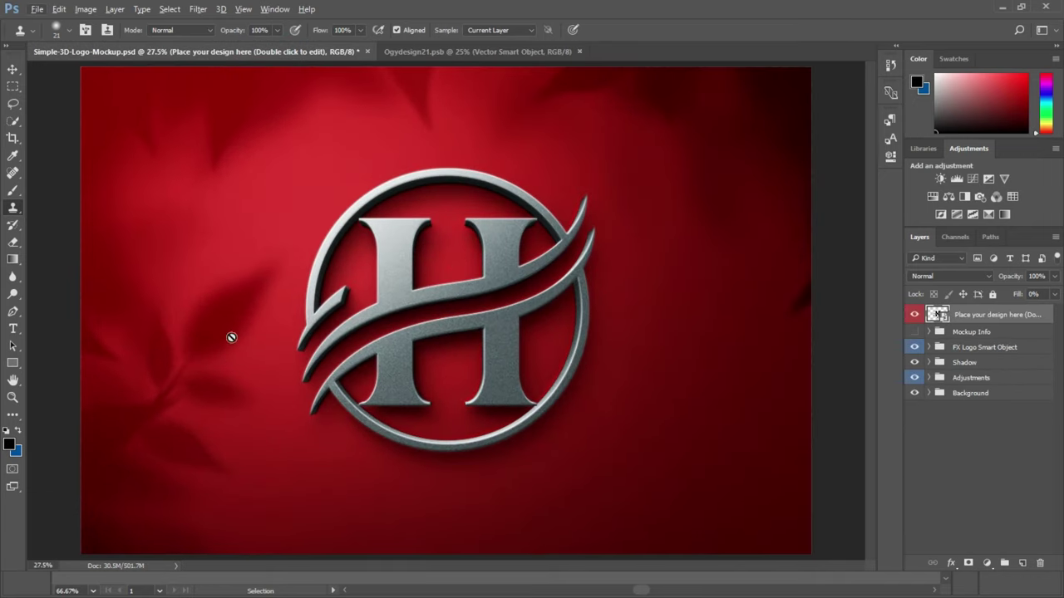